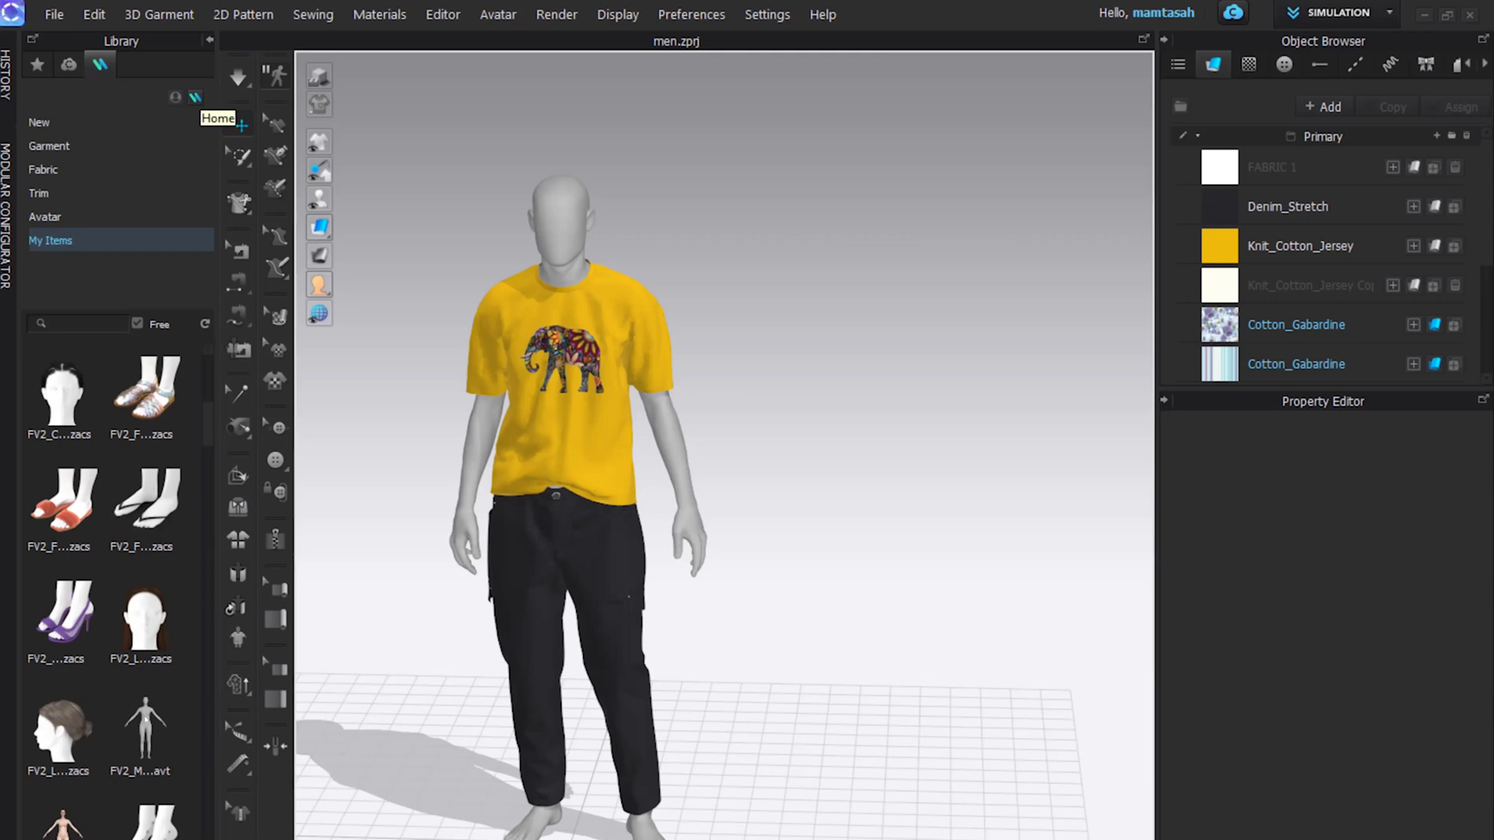
Add the female mannequin to the workspace with Load Type Add at X 1000 mm.
{"action": "right_click", "coordinate": [146, 707]}
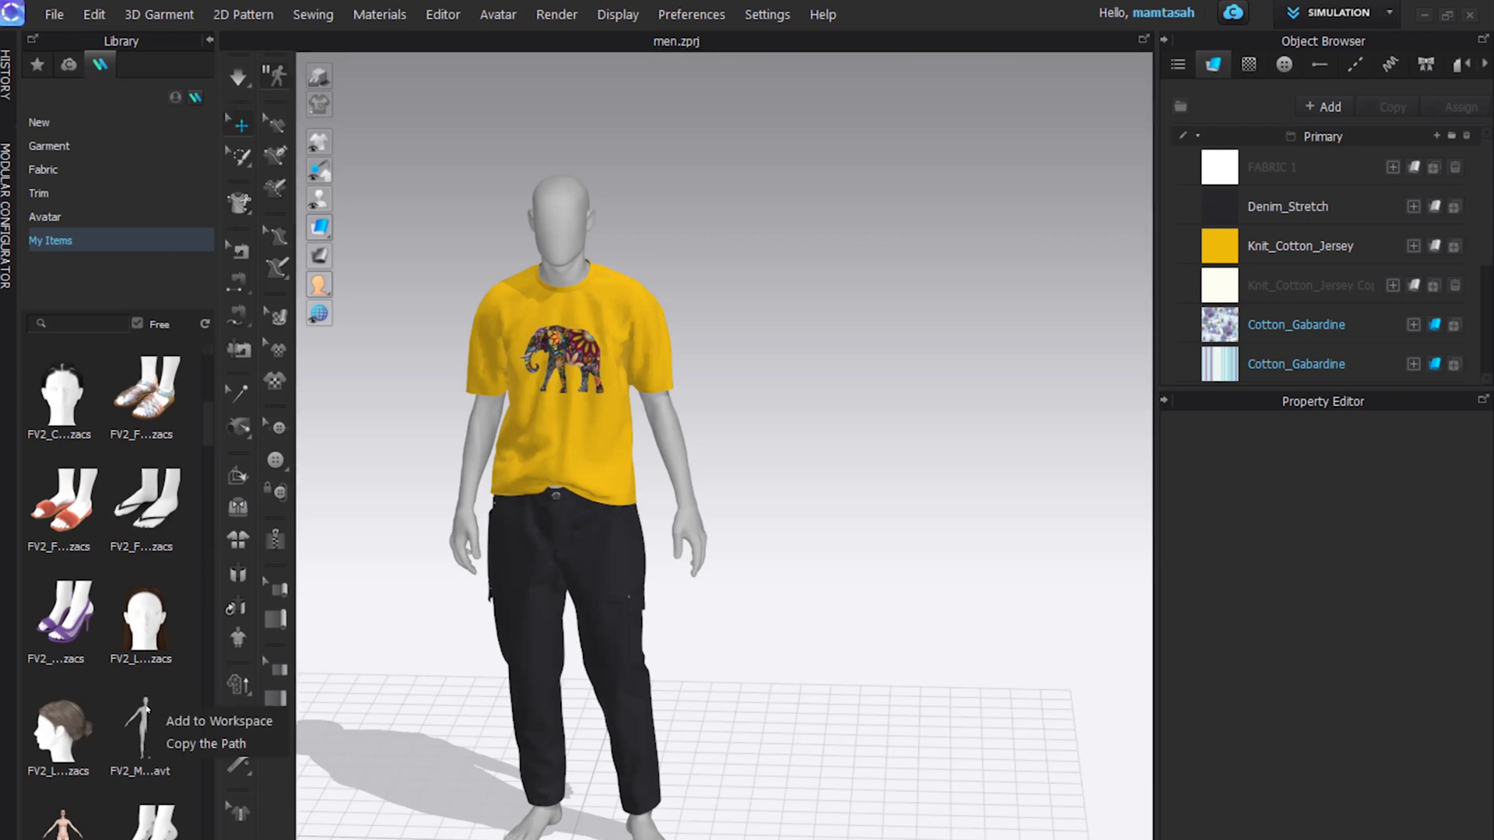
{"action": "left_click", "coordinate": [193, 717]}
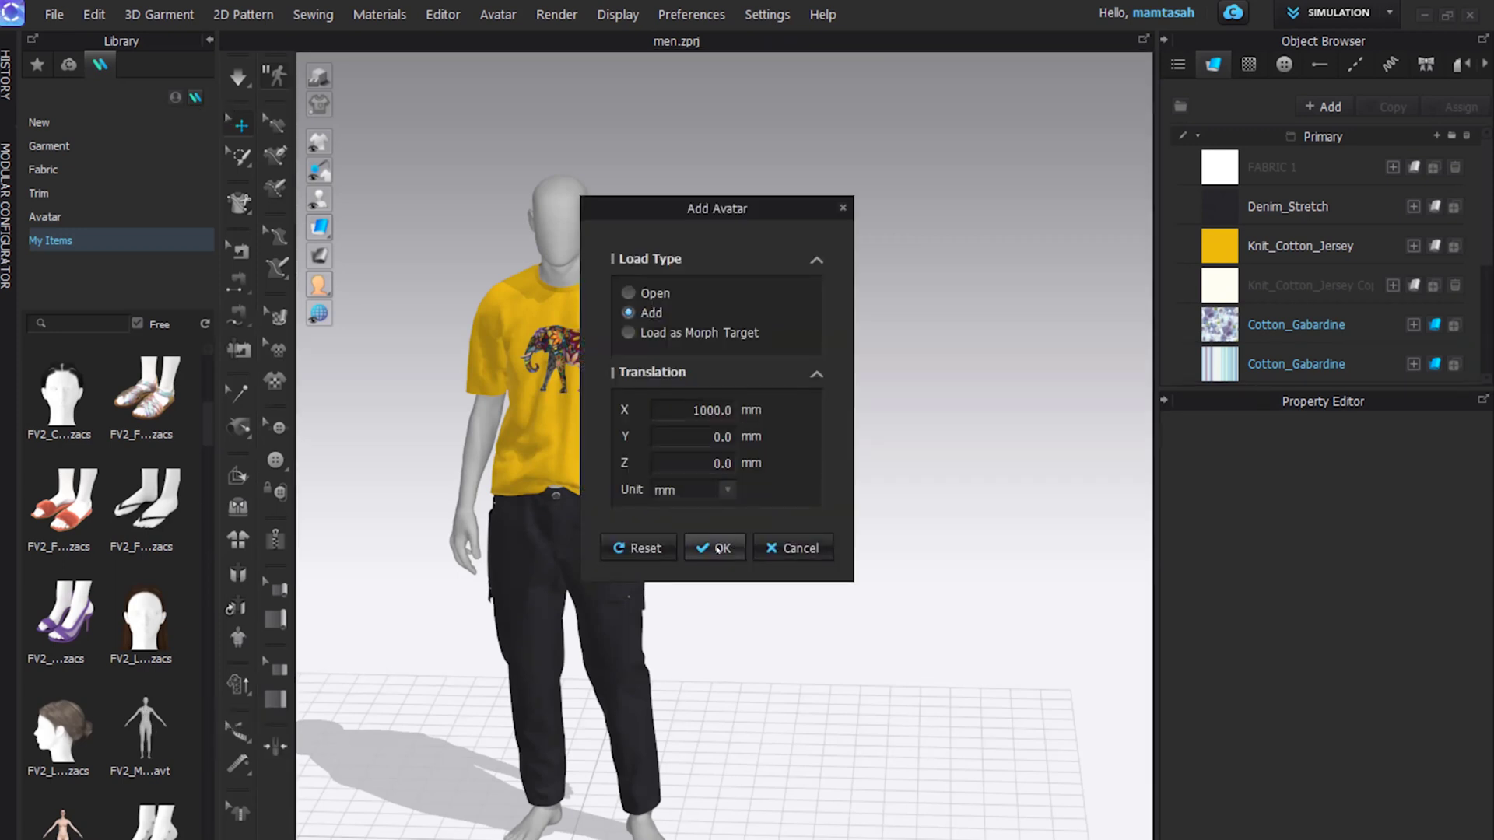
{"action": "left_click", "coordinate": [722, 549]}
{"action": "left_click", "coordinate": [683, 471]}
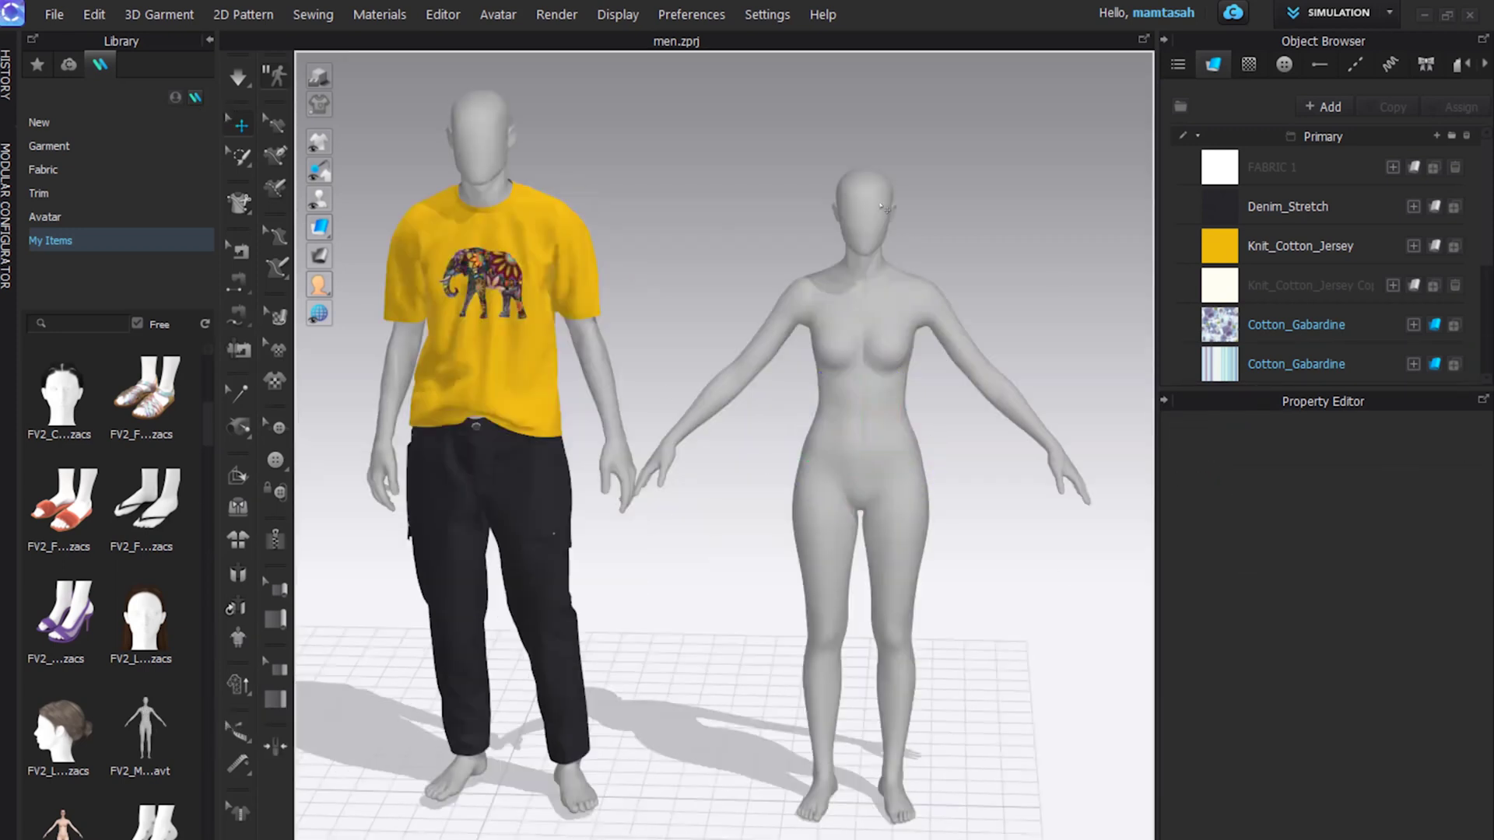
Apply the FV2_05 pose from the Avatar Pose library to the female mannequin.
{"action": "left_click", "coordinate": [39, 121]}
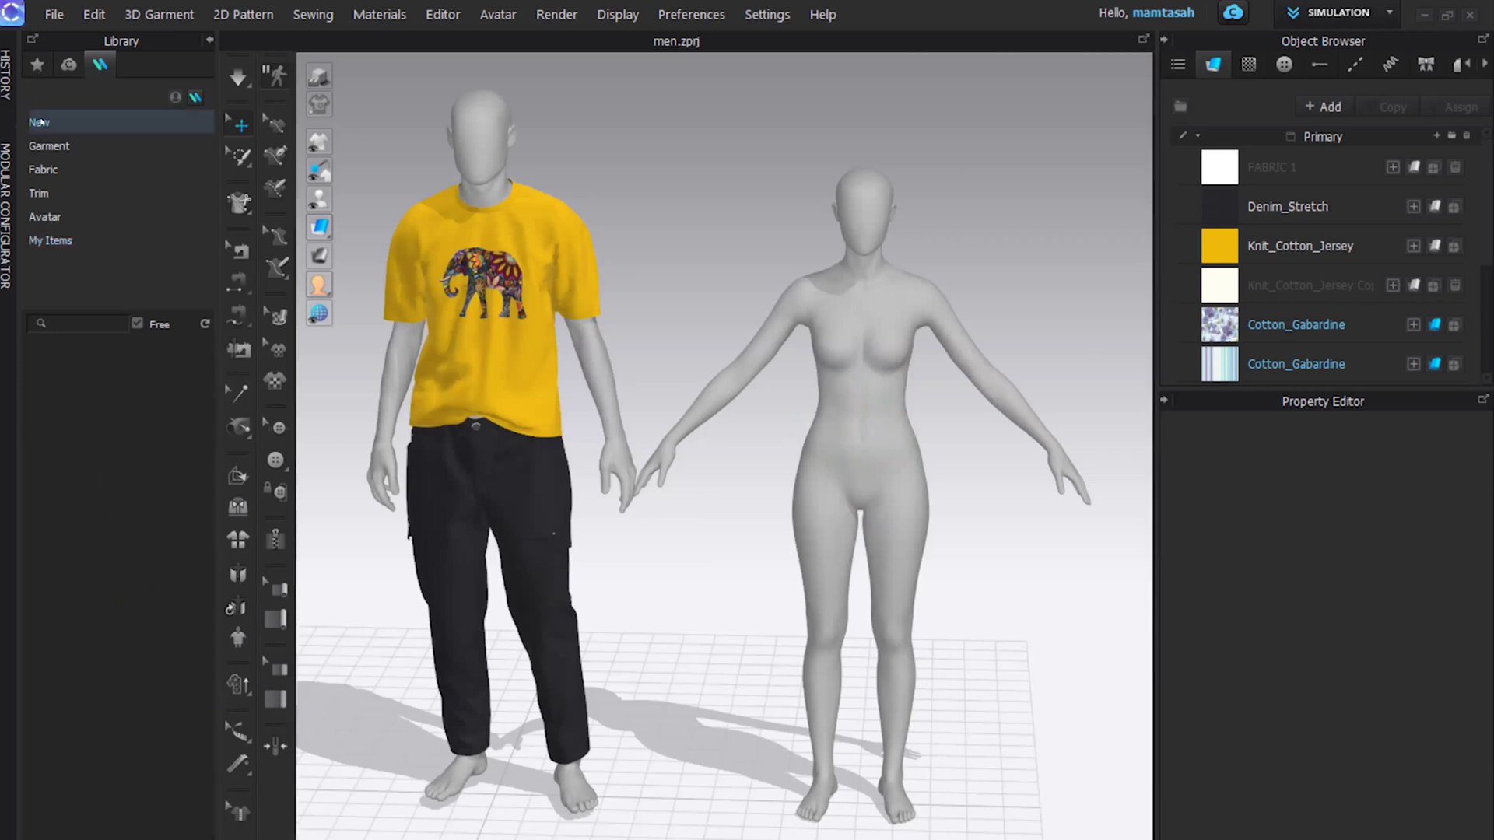
{"action": "left_click", "coordinate": [35, 64]}
{"action": "left_click", "coordinate": [83, 137]}
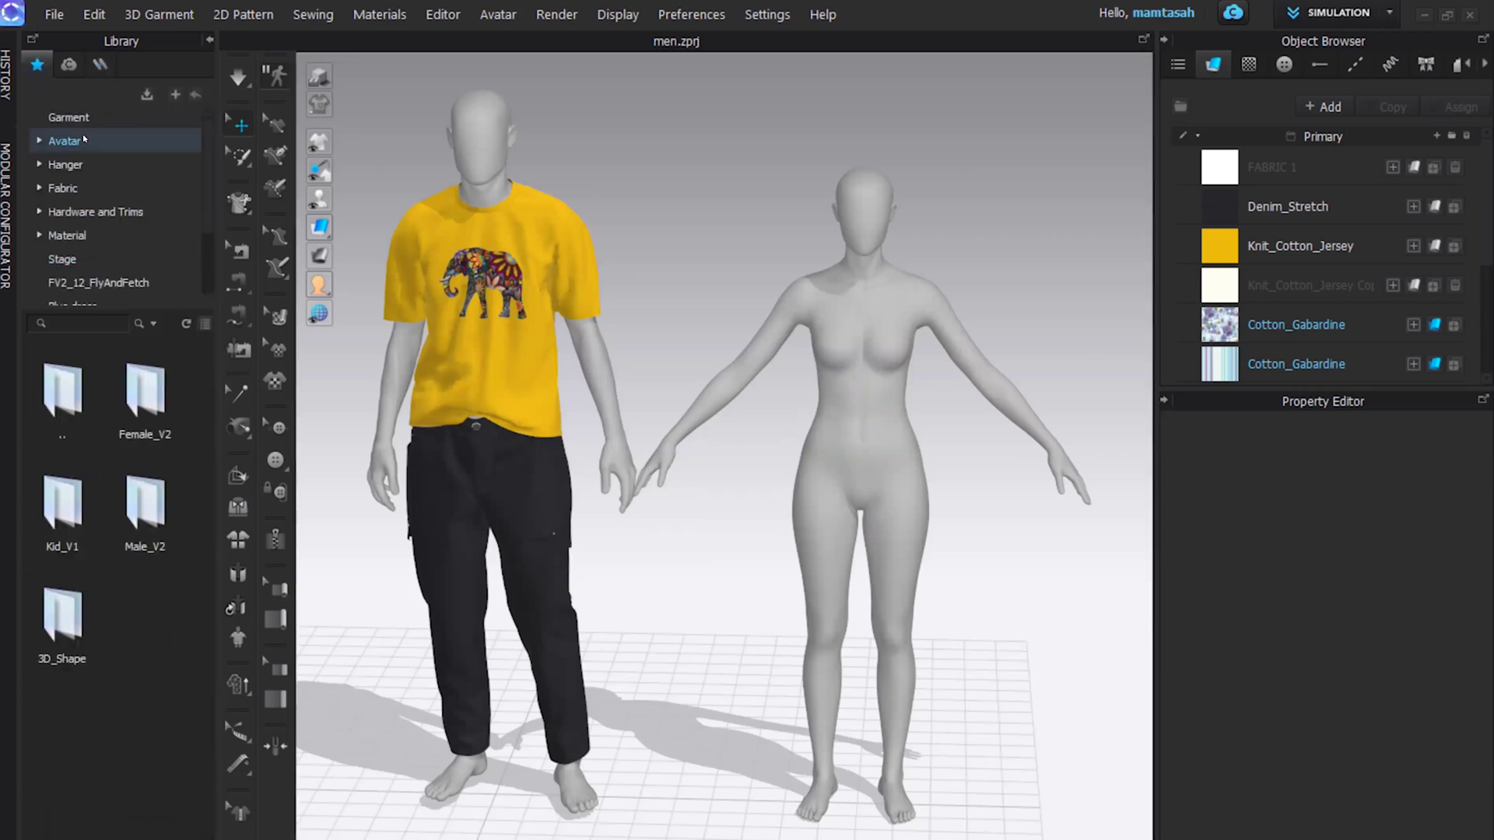
{"action": "double_click", "coordinate": [62, 619]}
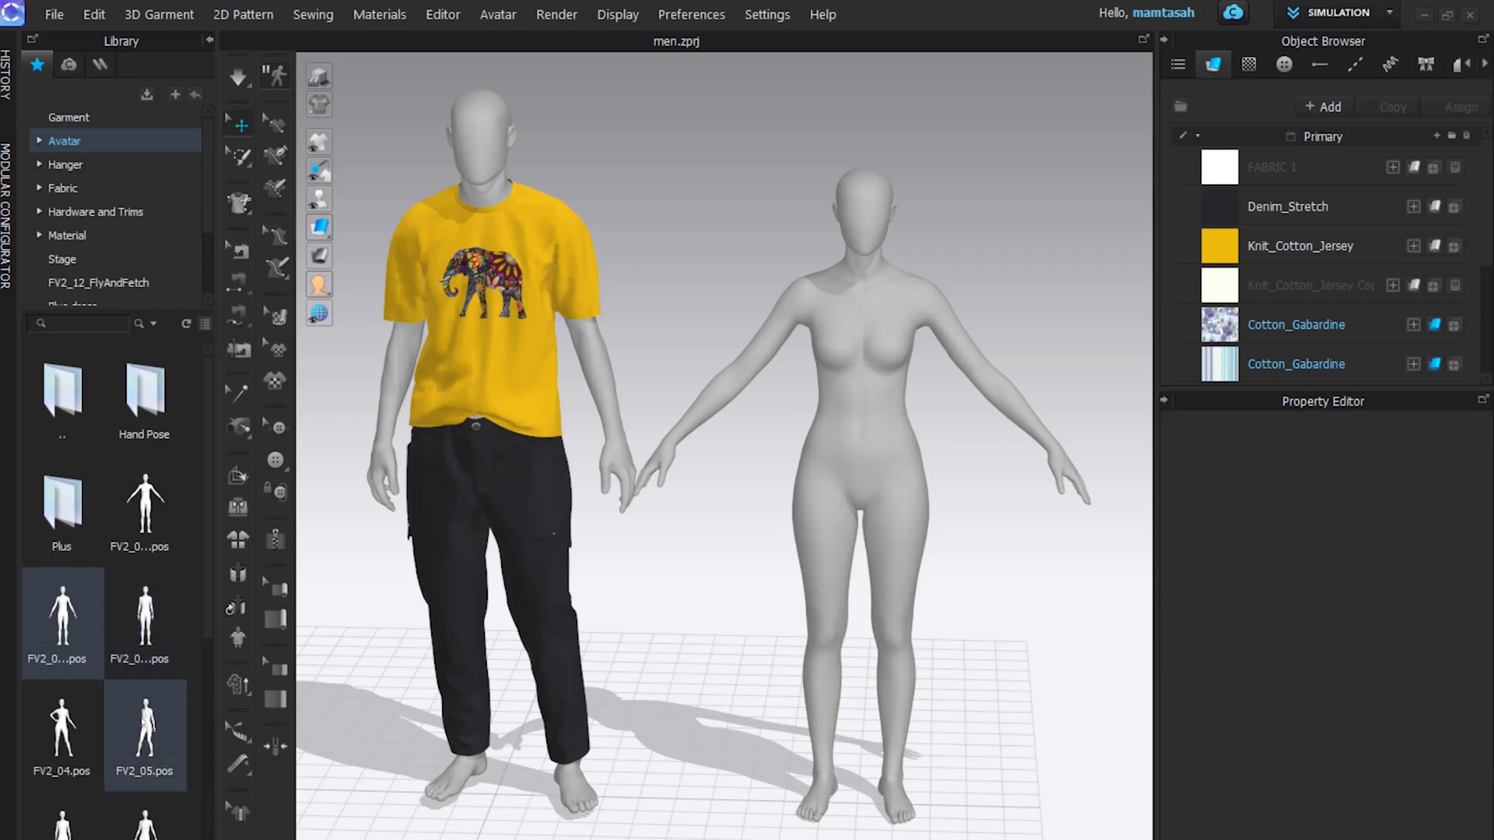
{"action": "double_click", "coordinate": [145, 729]}
{"action": "left_click", "coordinate": [677, 490]}
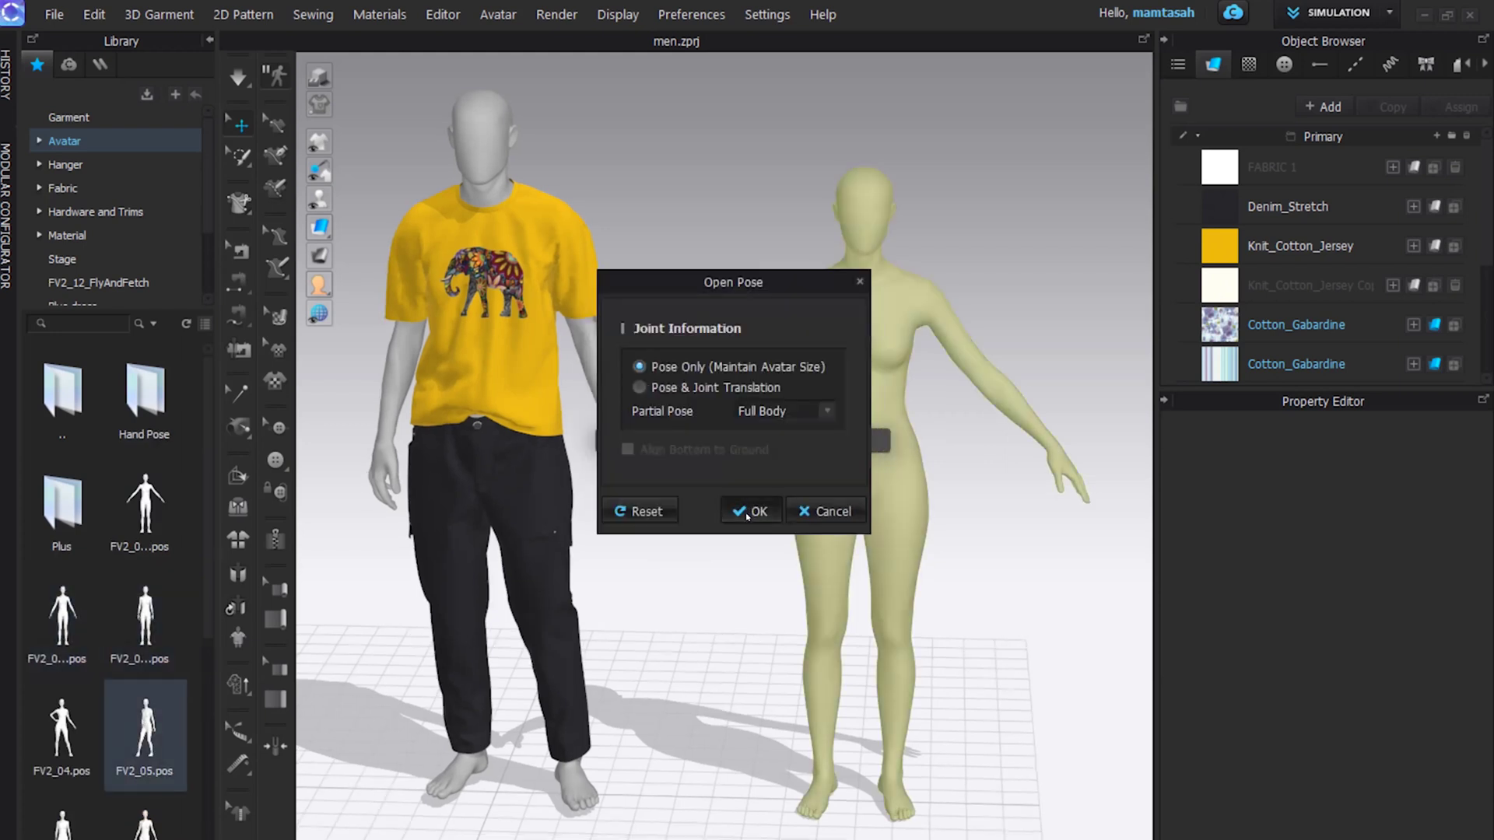
{"action": "left_click", "coordinate": [750, 509]}
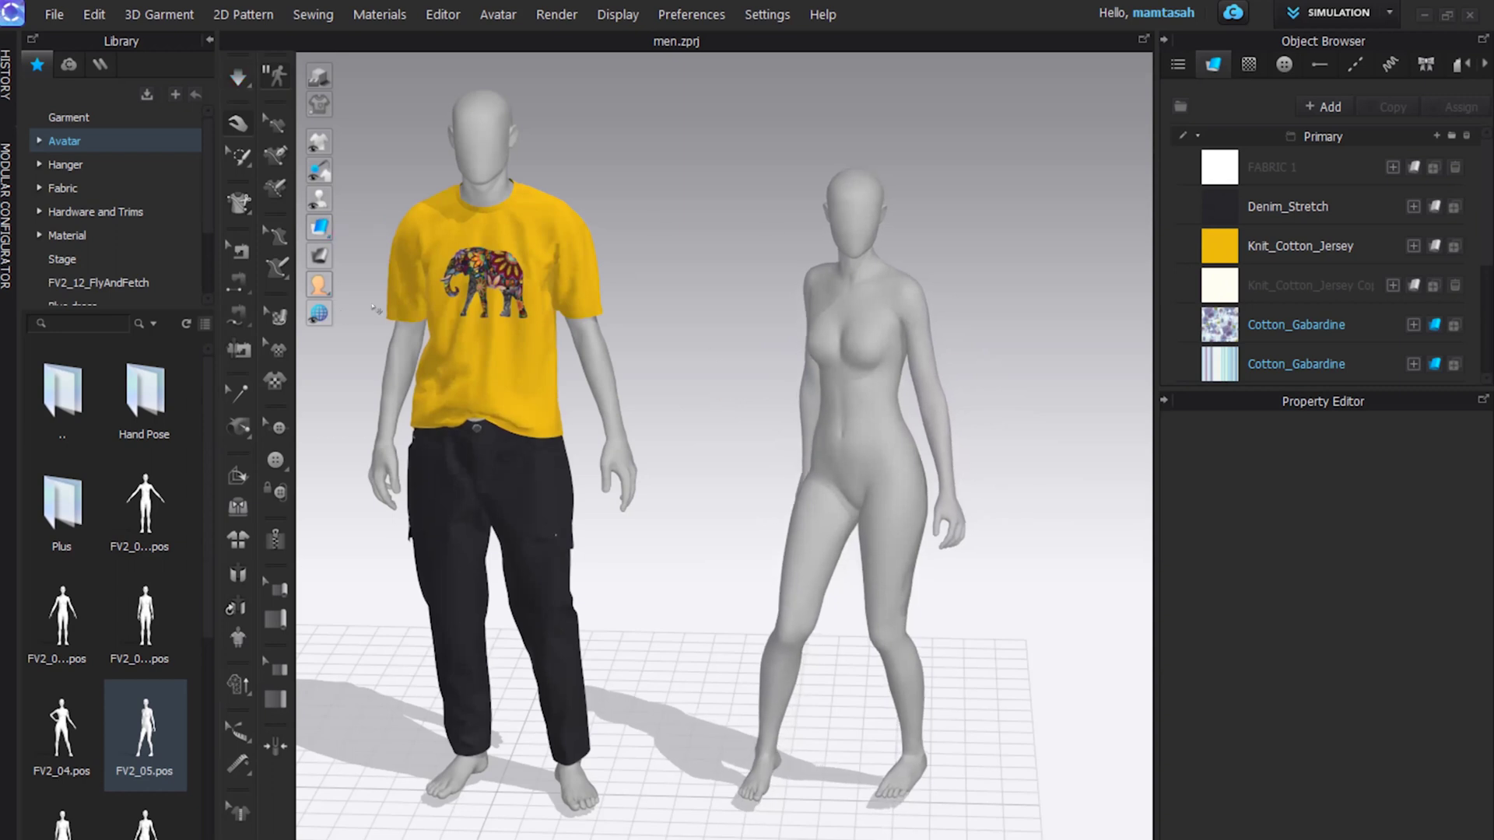
Select all faces of the male mannequin and set its Material Type to Metal.
{"action": "left_click", "coordinate": [511, 112]}
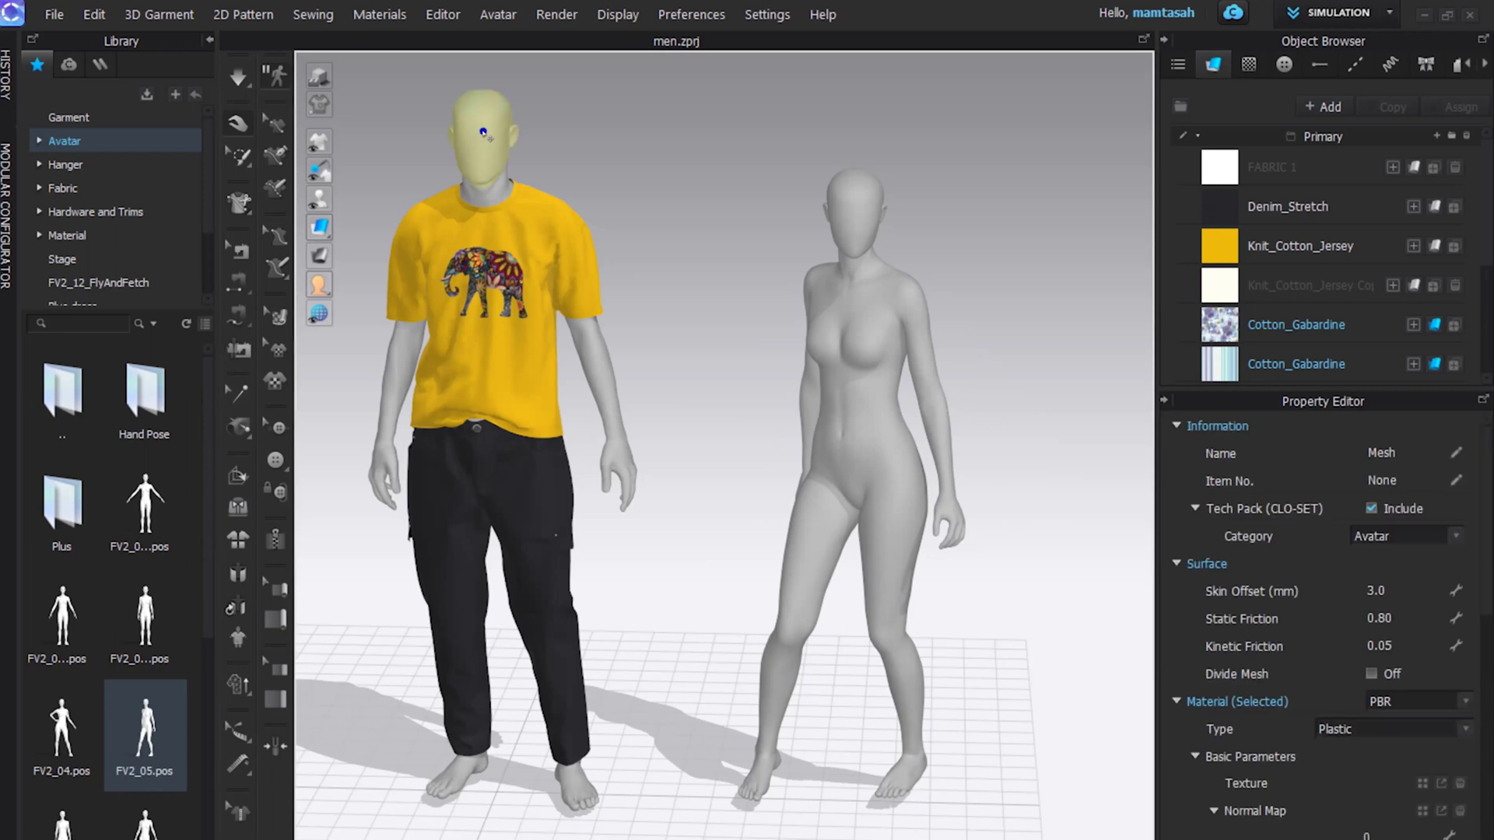
{"action": "right_click", "coordinate": [483, 120]}
{"action": "left_click", "coordinate": [522, 135]}
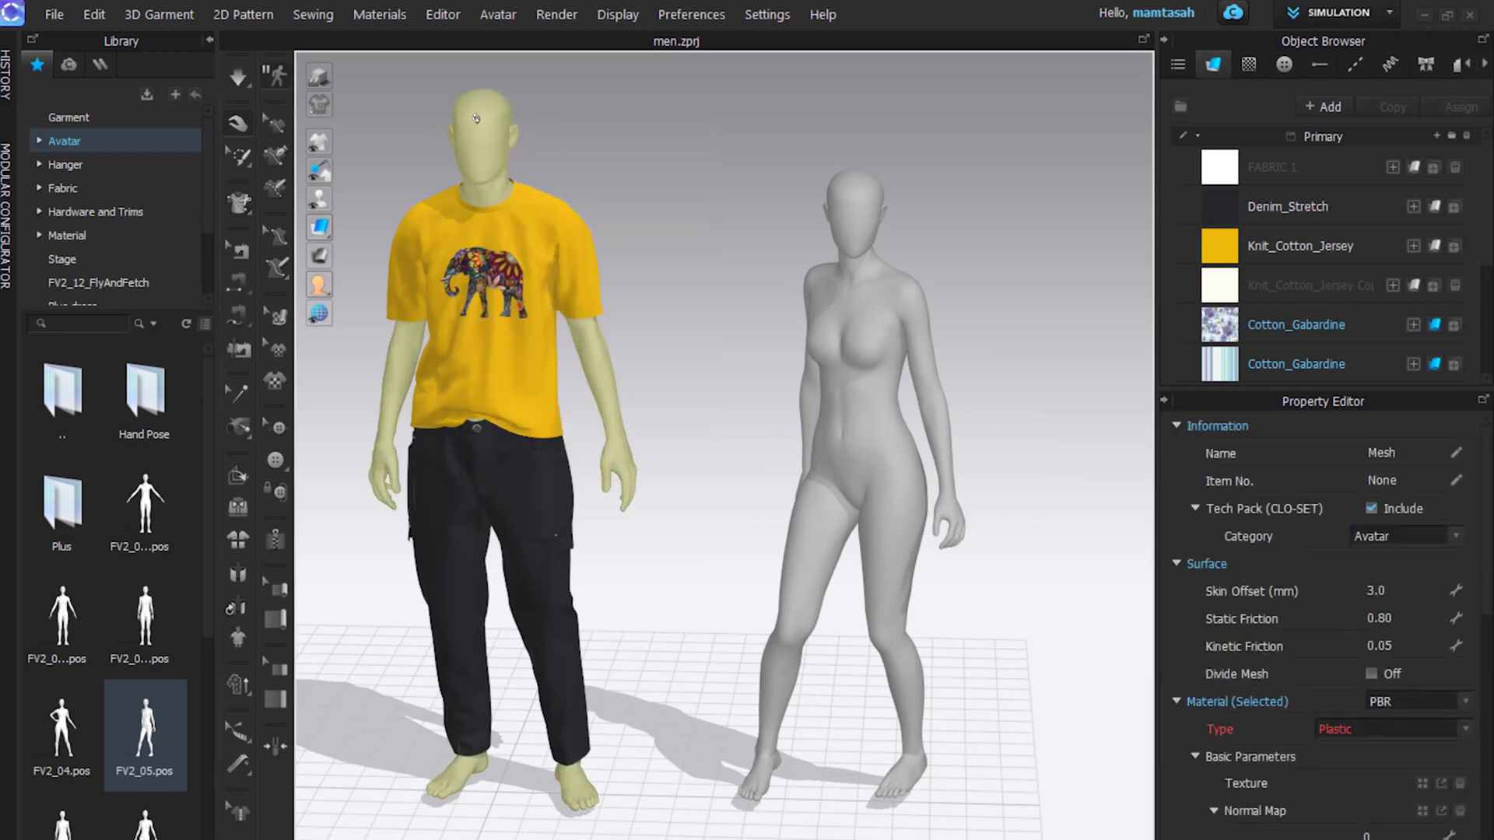
{"action": "right_click", "coordinate": [480, 119]}
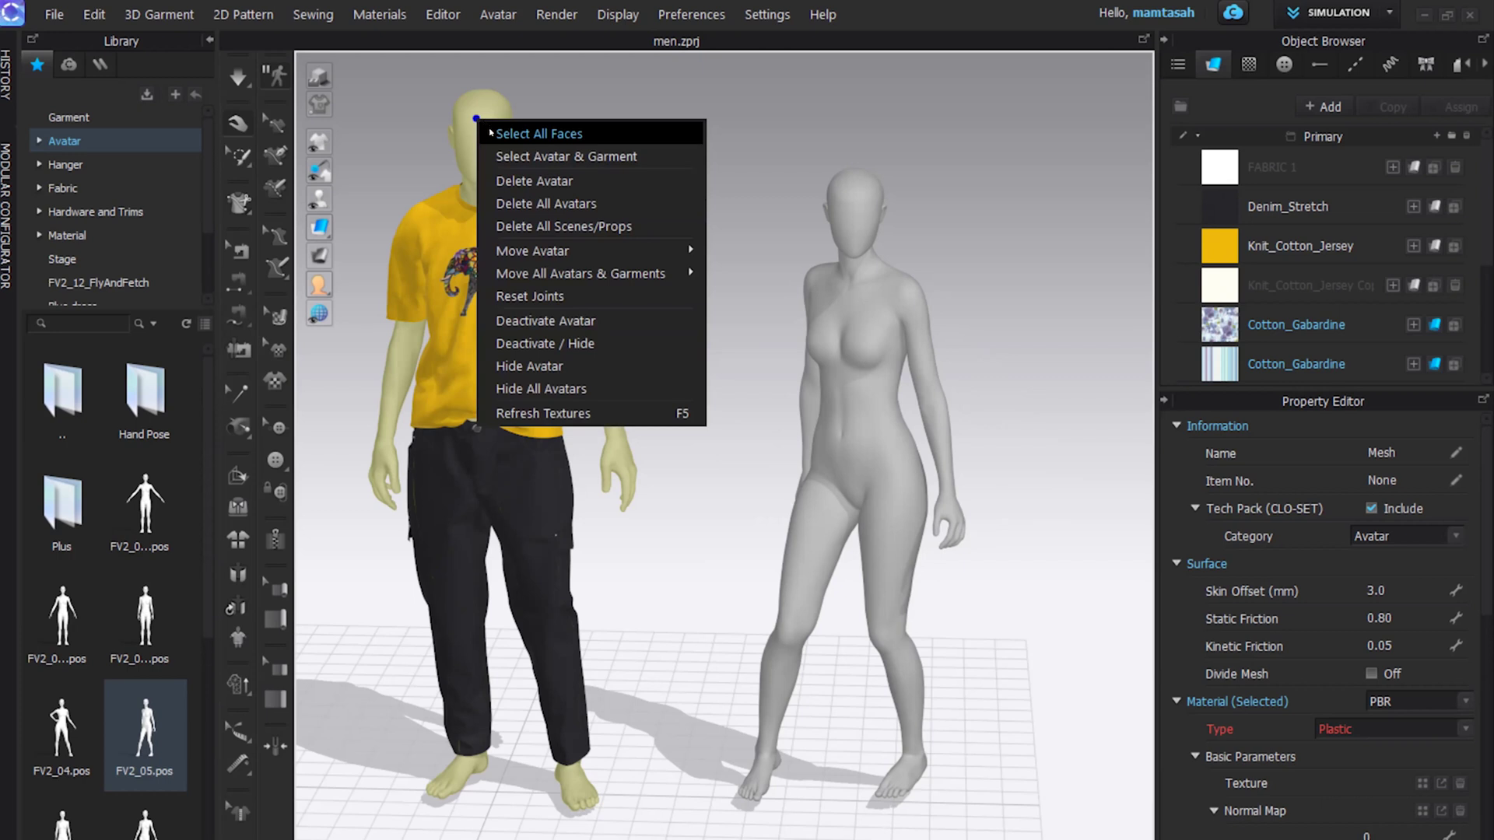
{"action": "left_click", "coordinate": [486, 131]}
{"action": "scroll", "coordinate": [1415, 613], "scroll_direction": "down", "scroll_amount": 3}
{"action": "scroll", "coordinate": [1414, 613], "scroll_direction": "up", "scroll_amount": 3}
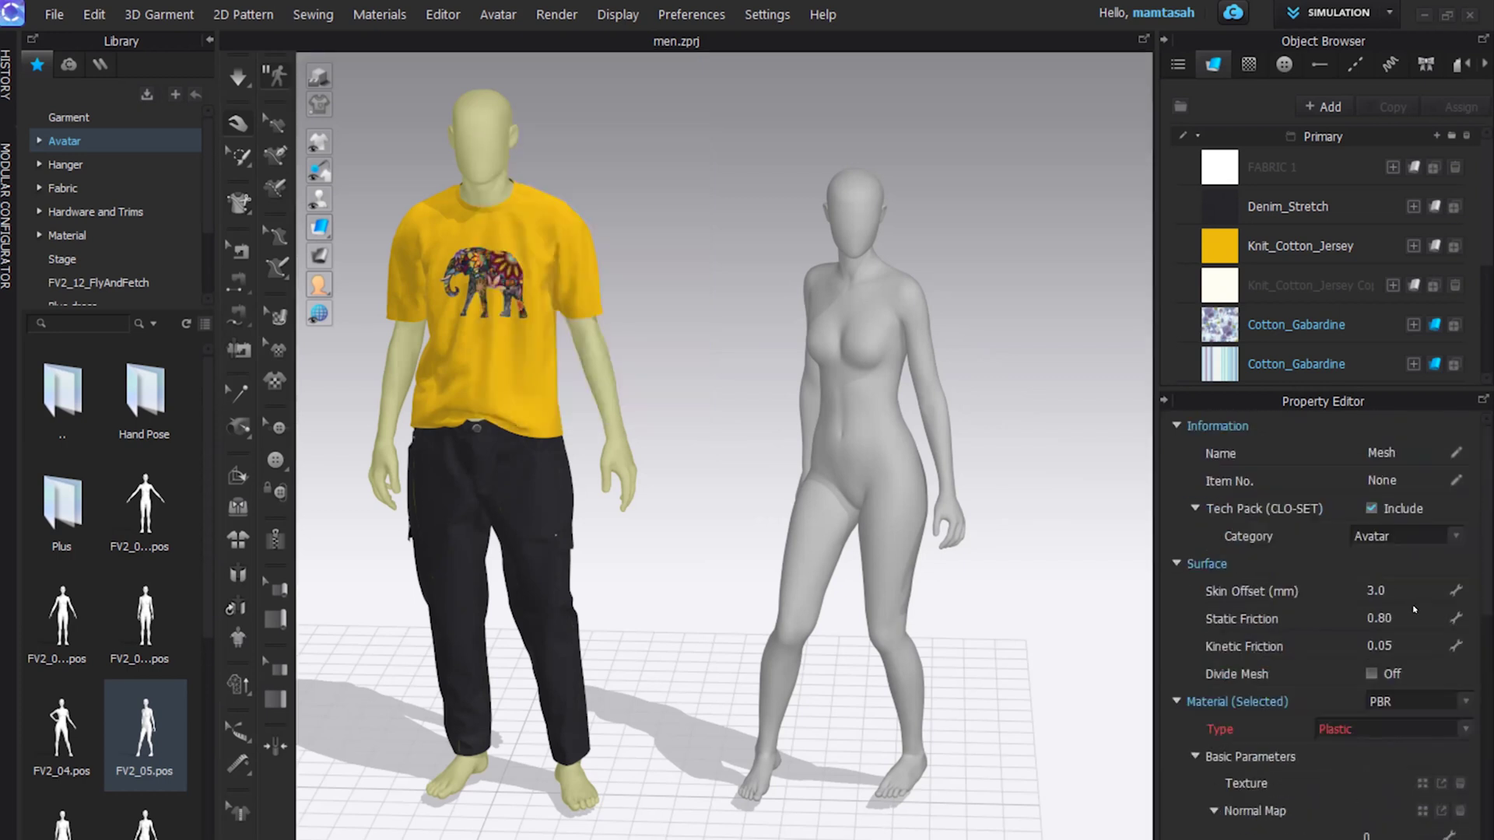
{"action": "scroll", "coordinate": [1415, 649], "scroll_direction": "down", "scroll_amount": 1}
{"action": "scroll", "coordinate": [1415, 649], "scroll_direction": "down", "scroll_amount": 2}
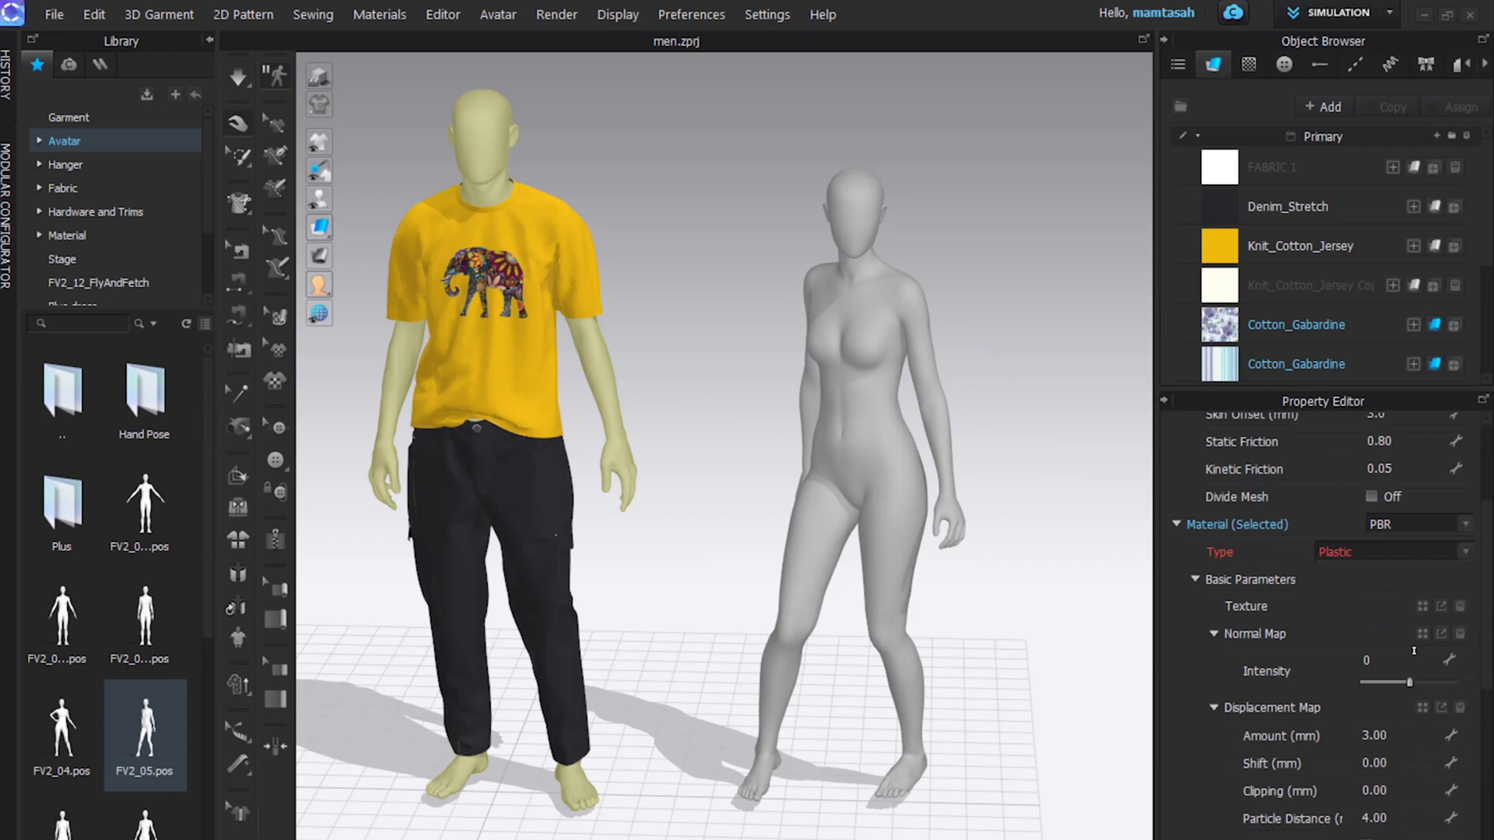
{"action": "scroll", "coordinate": [1415, 648], "scroll_direction": "down", "scroll_amount": 1}
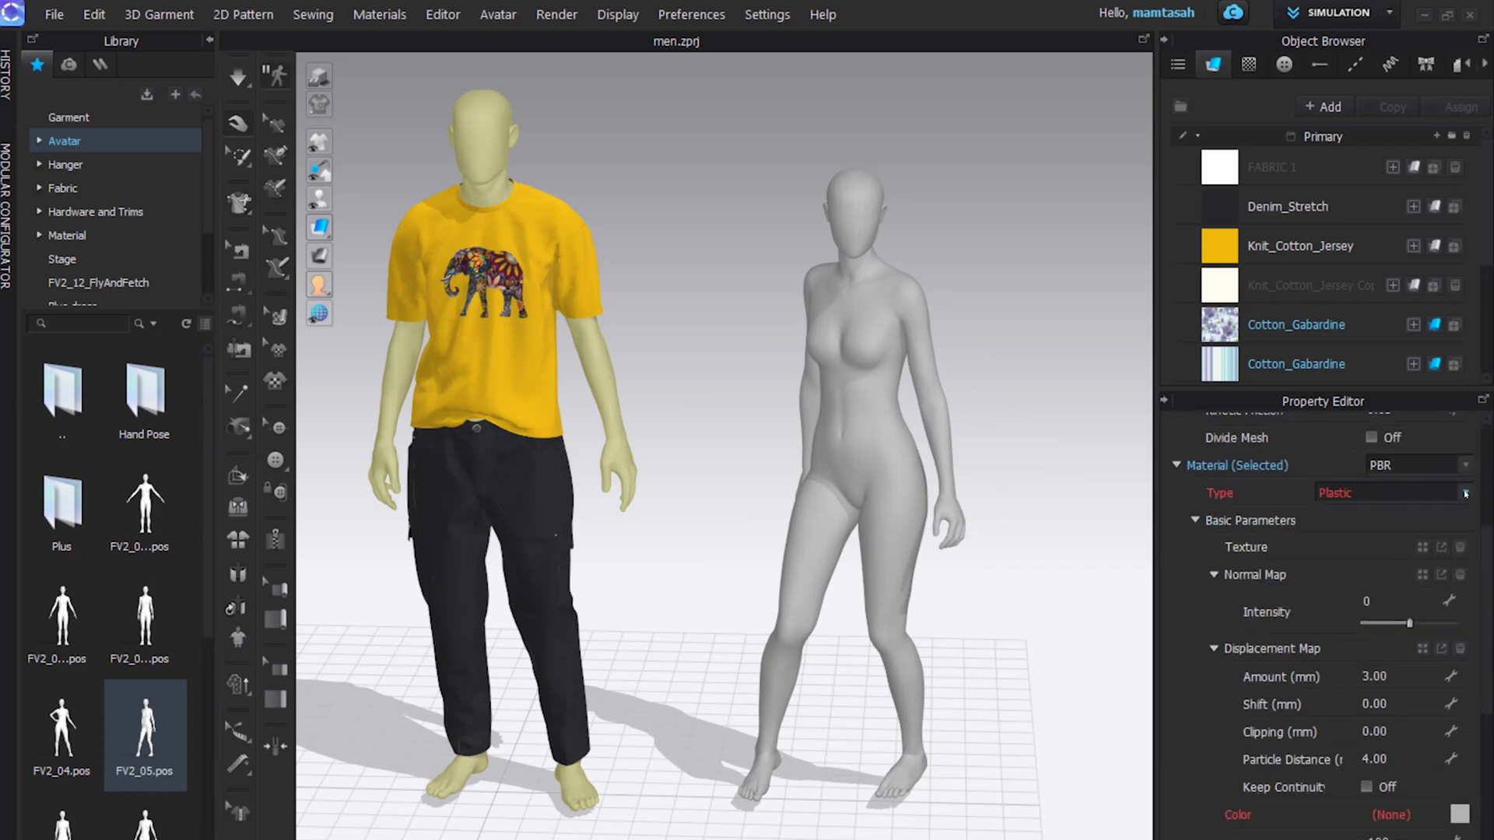
{"action": "left_click", "coordinate": [1373, 493]}
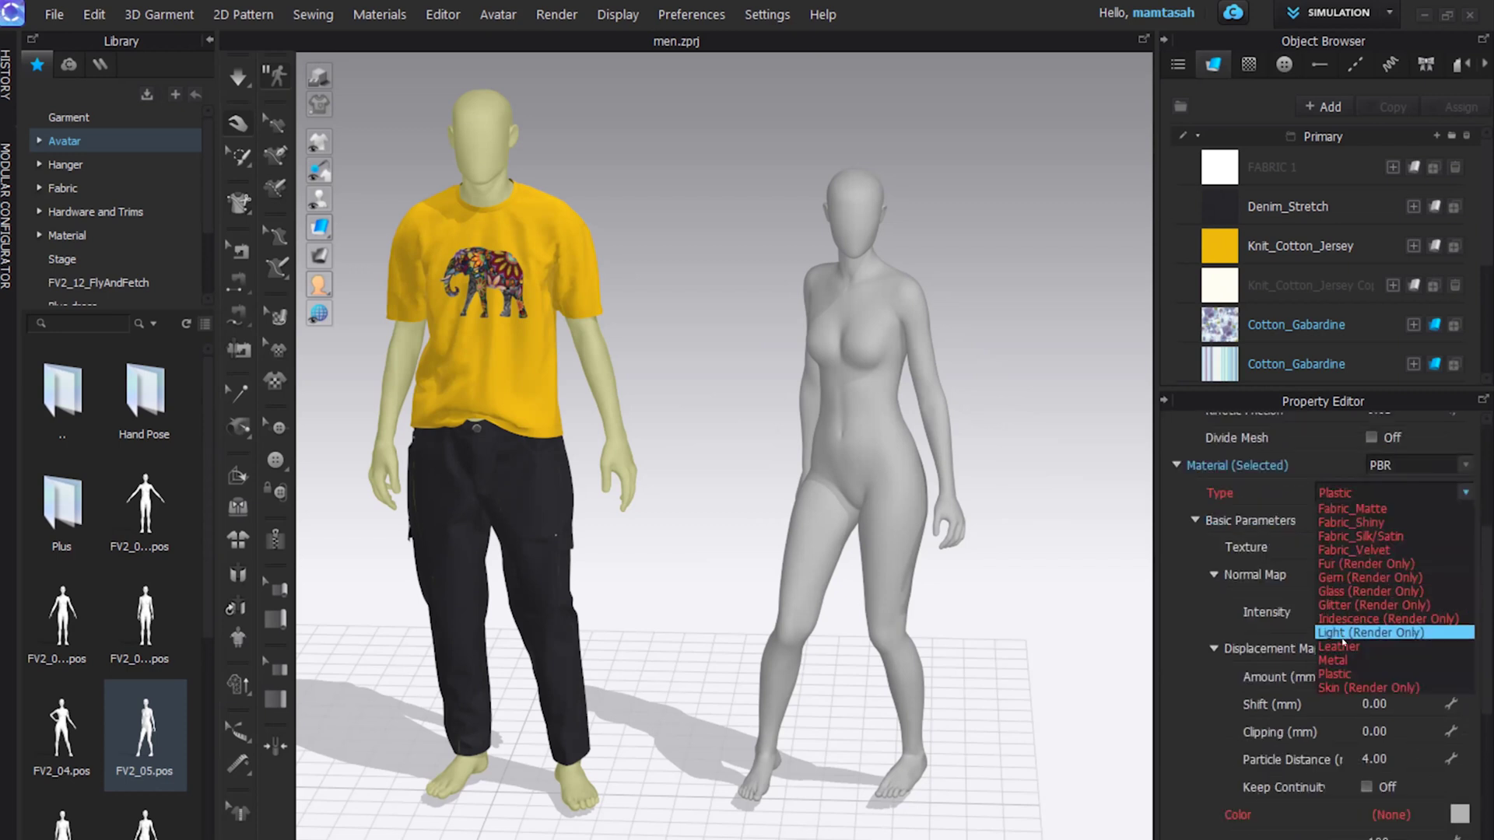
{"action": "left_click", "coordinate": [1345, 661]}
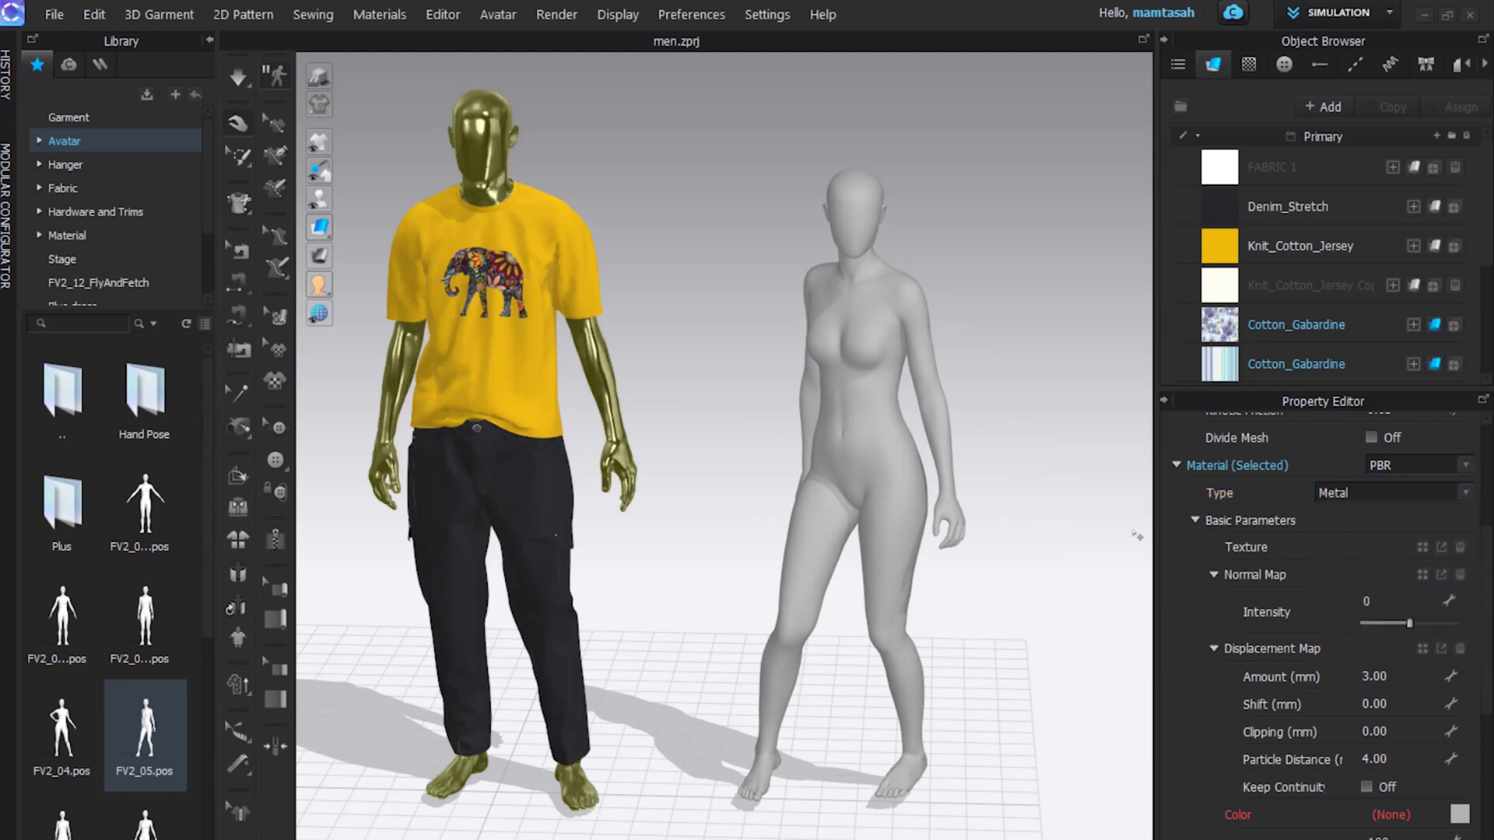
{"action": "scroll", "coordinate": [1402, 717], "scroll_direction": "down", "scroll_amount": 1}
{"action": "scroll", "coordinate": [1402, 717], "scroll_direction": "up", "scroll_amount": 1}
{"action": "left_click", "coordinate": [663, 374]}
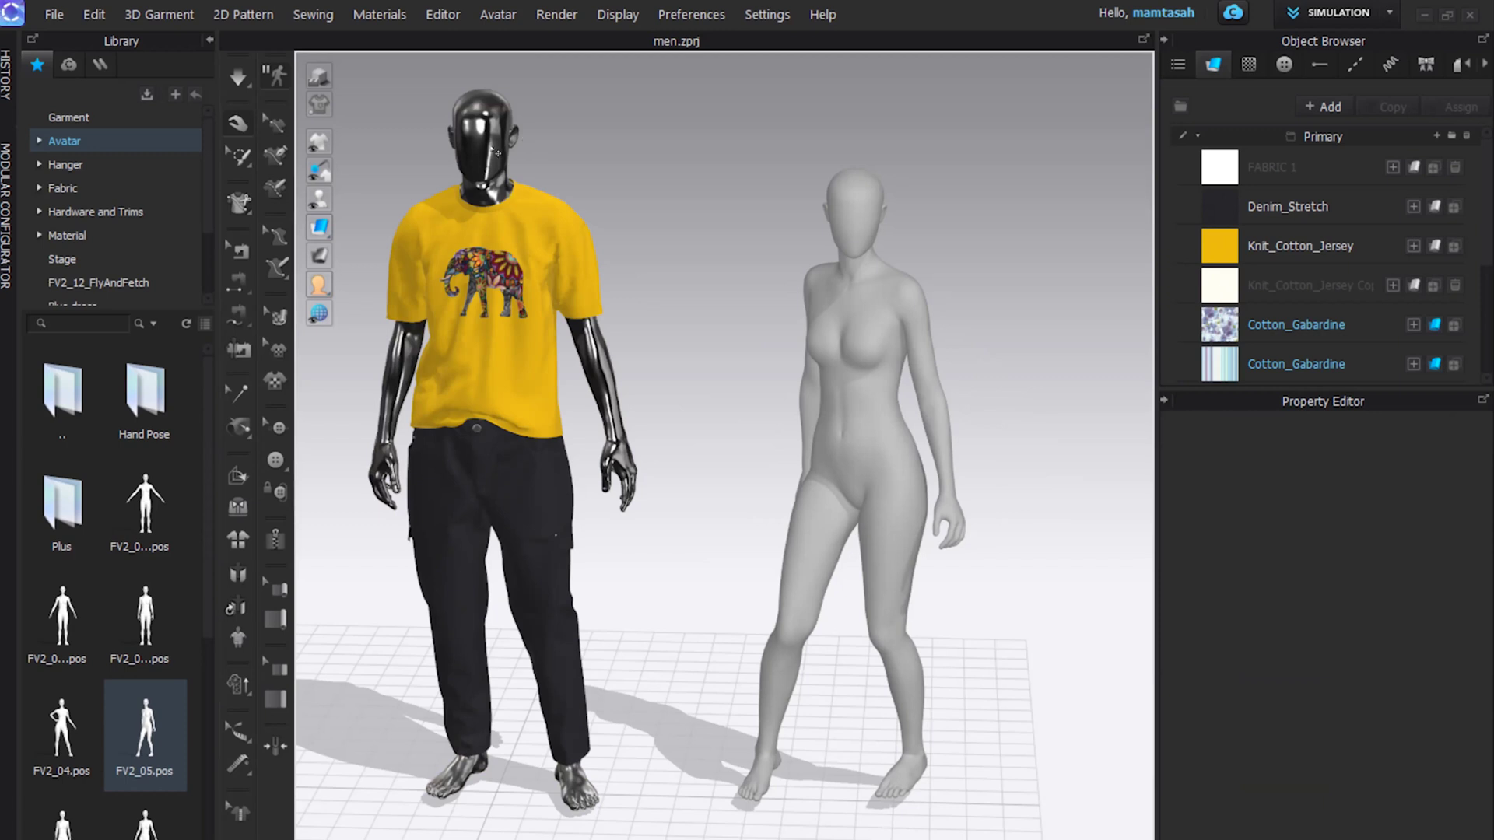
Reselect the male avatar and switch its material type to Plastic.
{"action": "left_click", "coordinate": [496, 148]}
{"action": "right_click", "coordinate": [492, 145]}
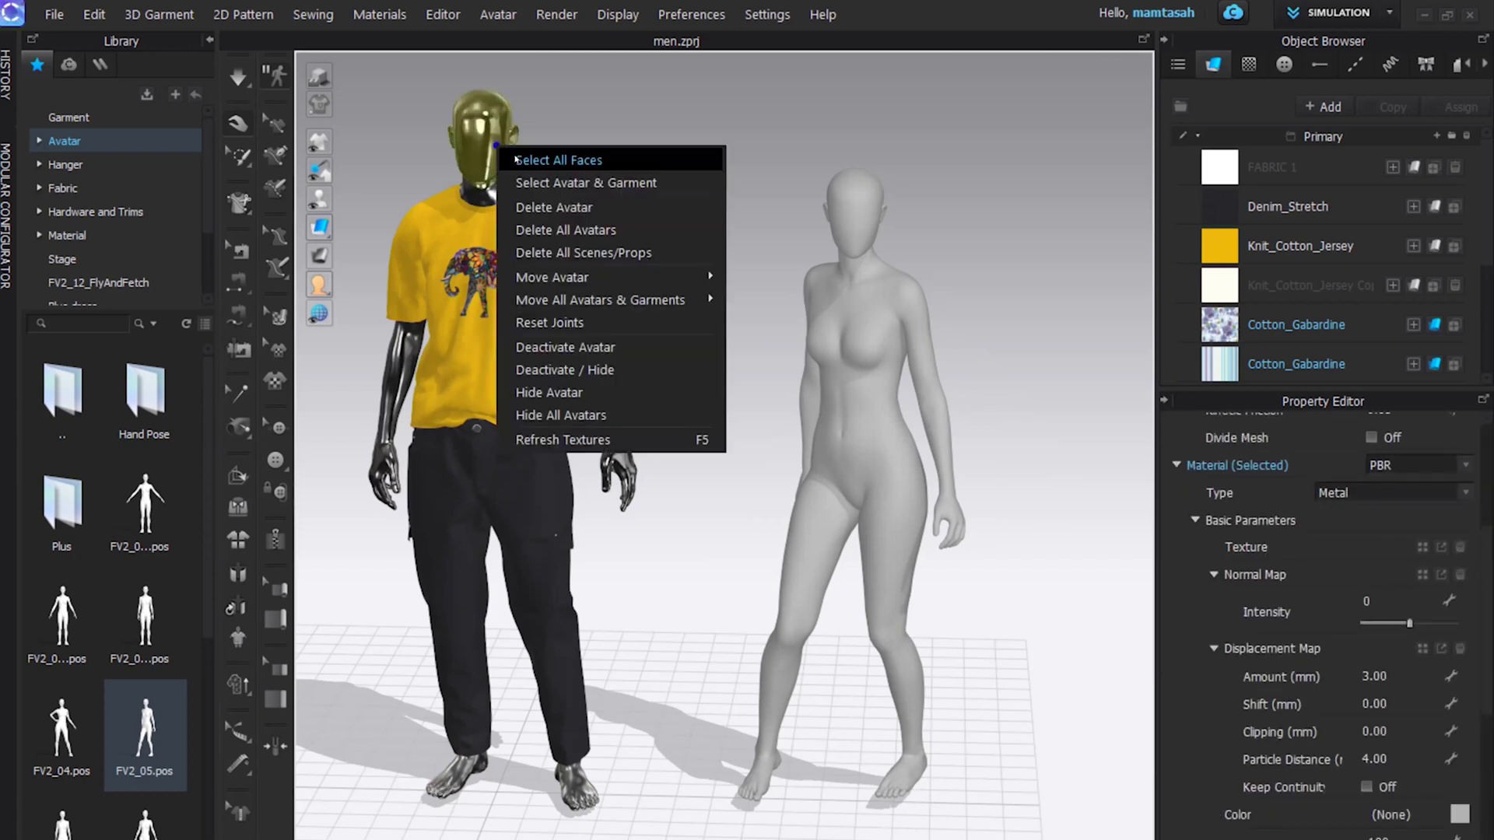
{"action": "left_click", "coordinate": [515, 159]}
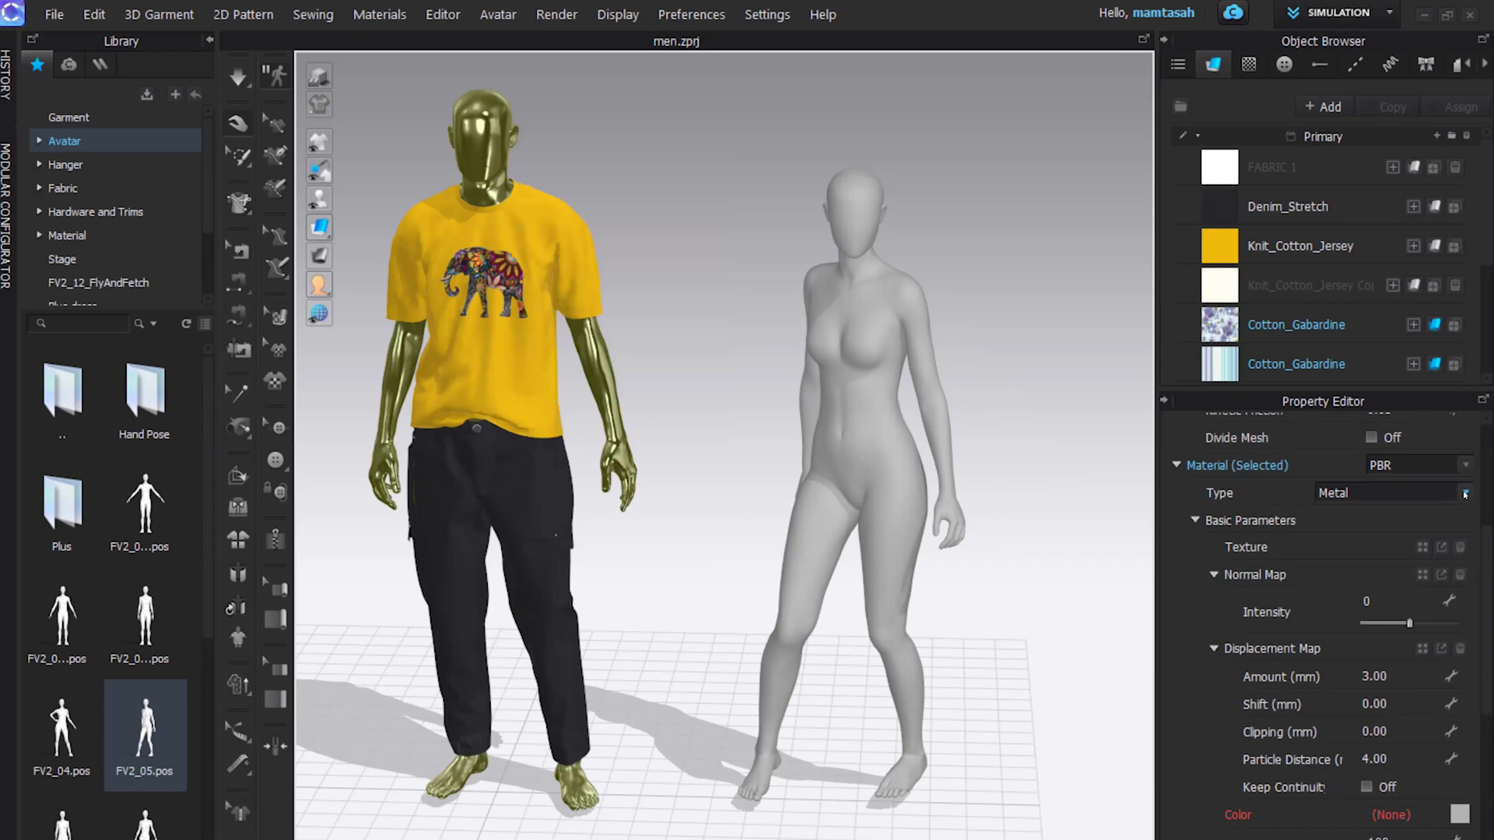
{"action": "left_click", "coordinate": [1466, 494]}
{"action": "left_click", "coordinate": [1355, 670]}
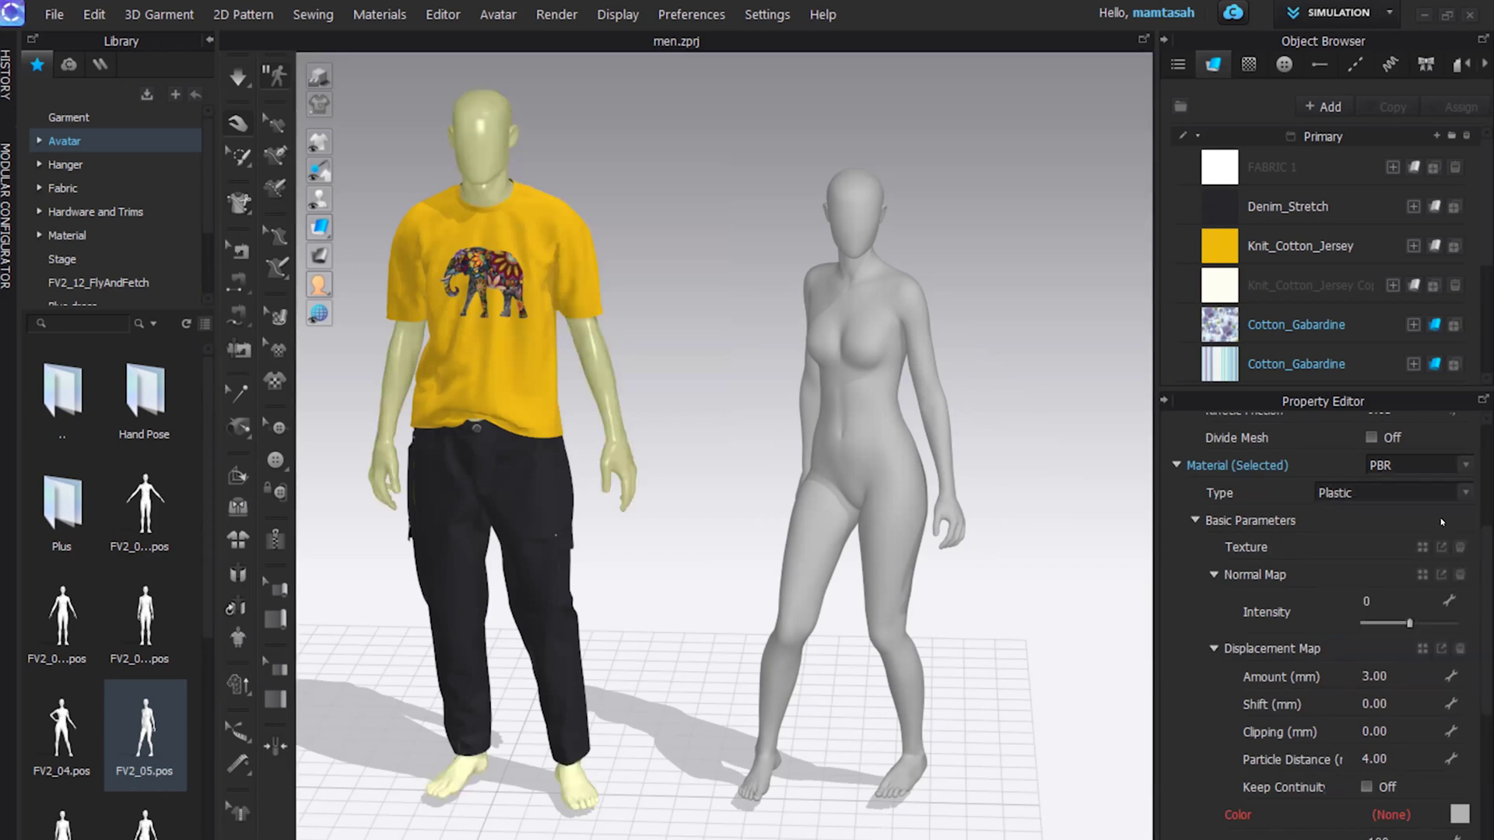
Try Fabric_Silk/Satin on the avatar, then return its material type to Metal.
{"action": "left_click", "coordinate": [1451, 499]}
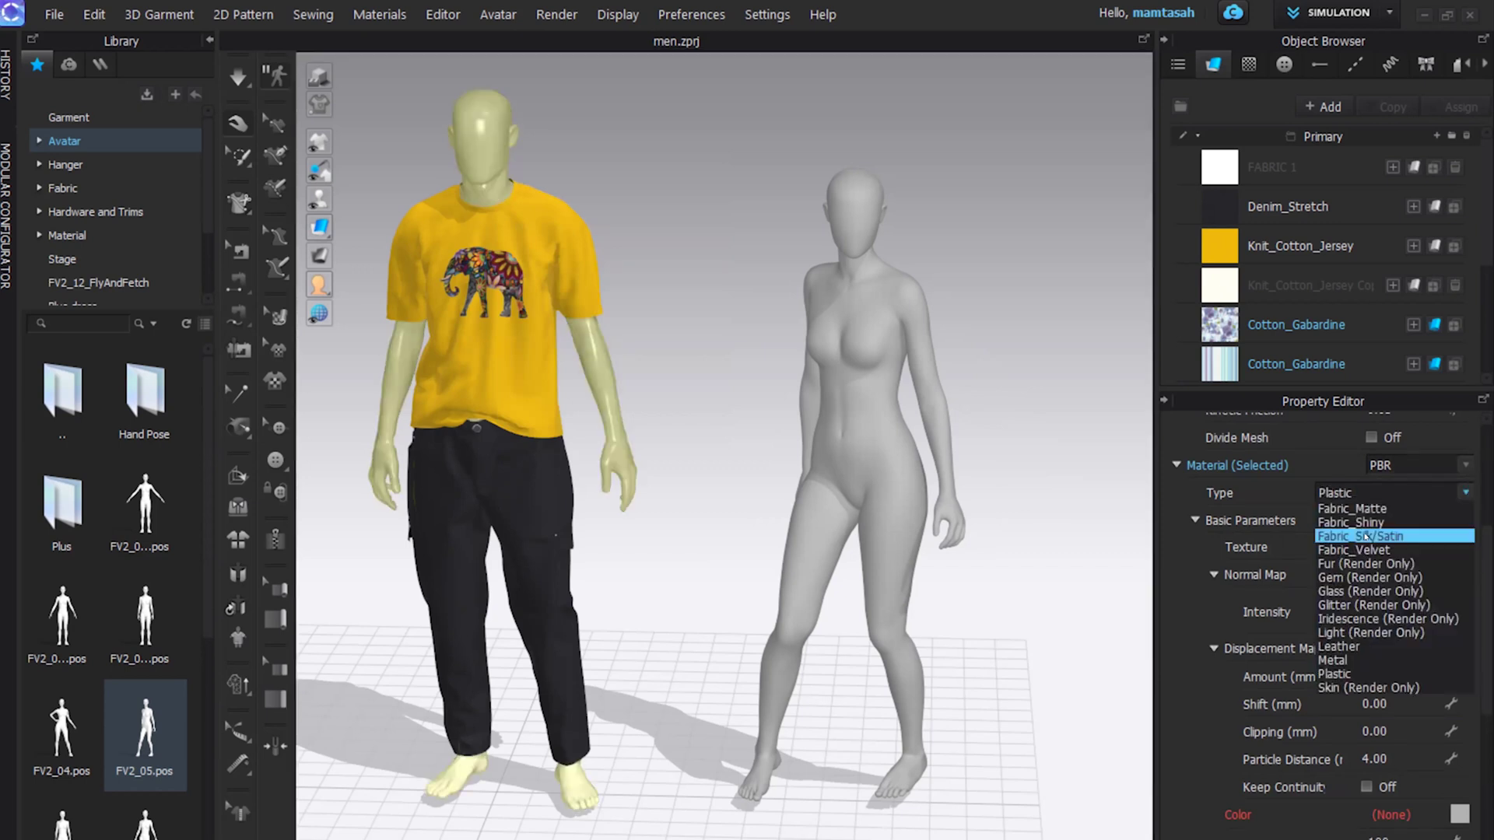
{"action": "left_click", "coordinate": [1362, 538]}
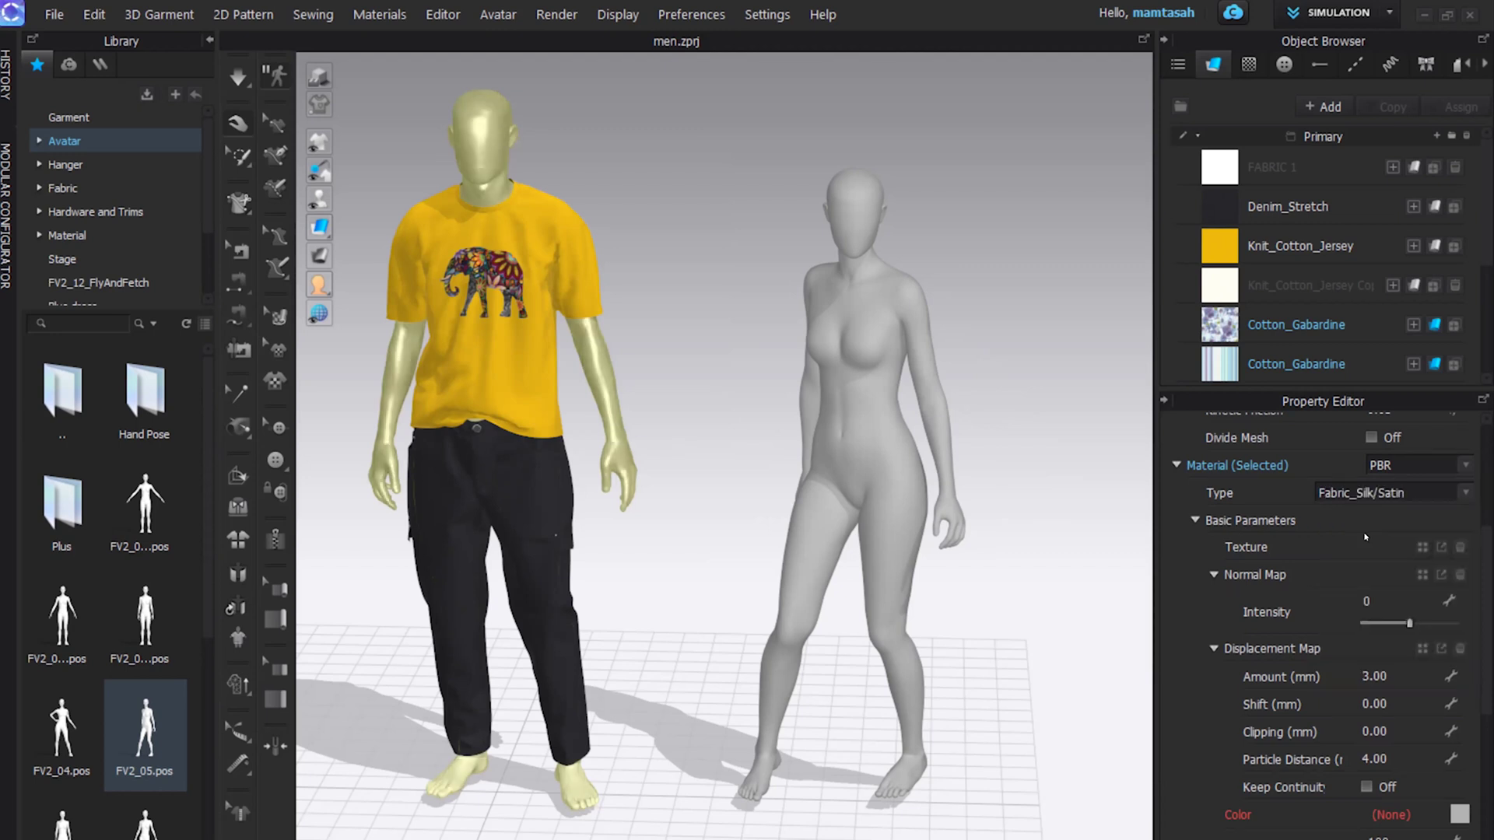
{"action": "left_click", "coordinate": [1336, 660]}
{"action": "left_click", "coordinate": [1017, 397]}
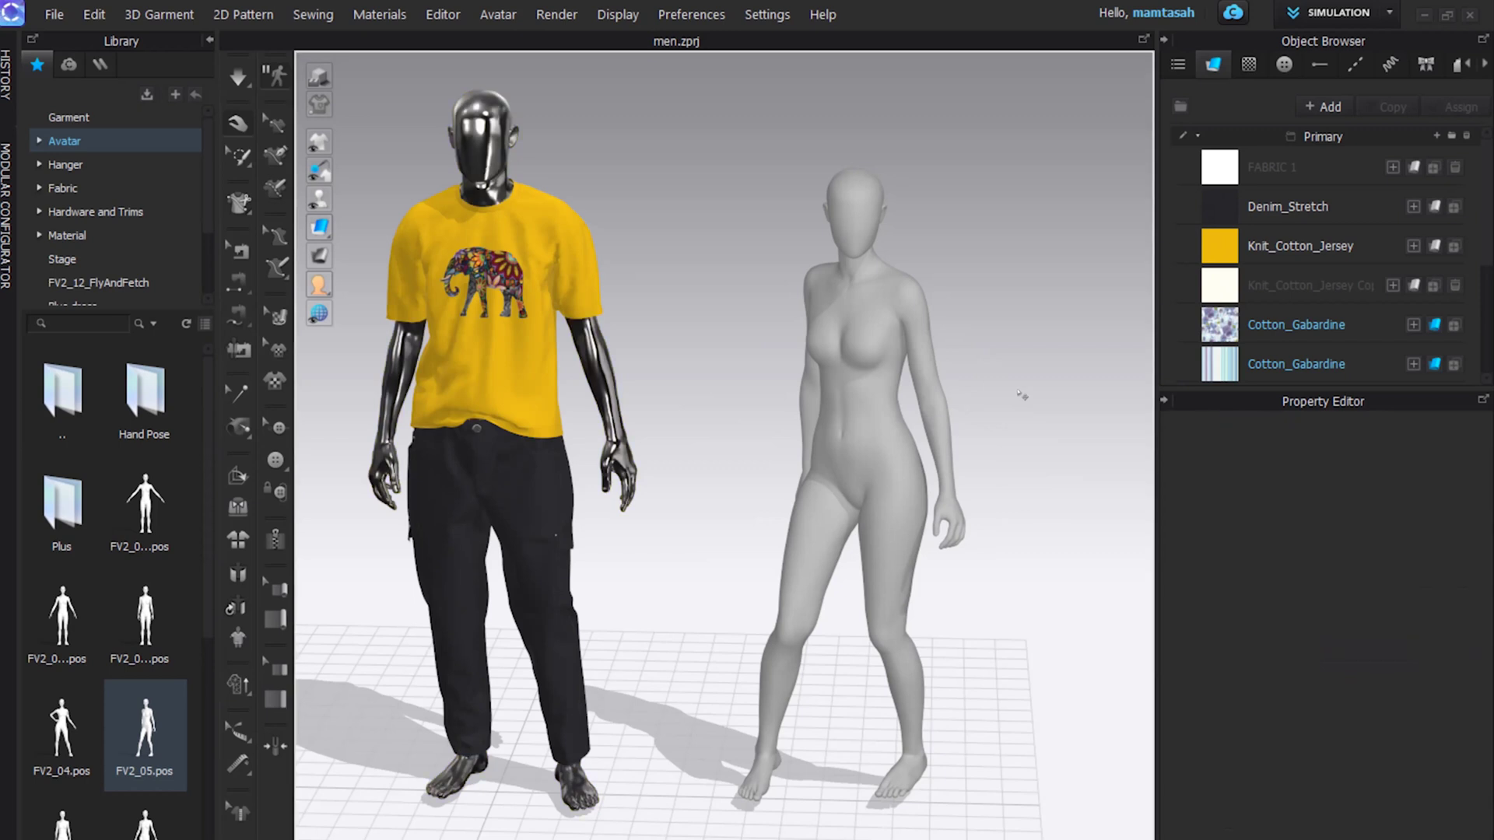
{"action": "left_click", "coordinate": [478, 133]}
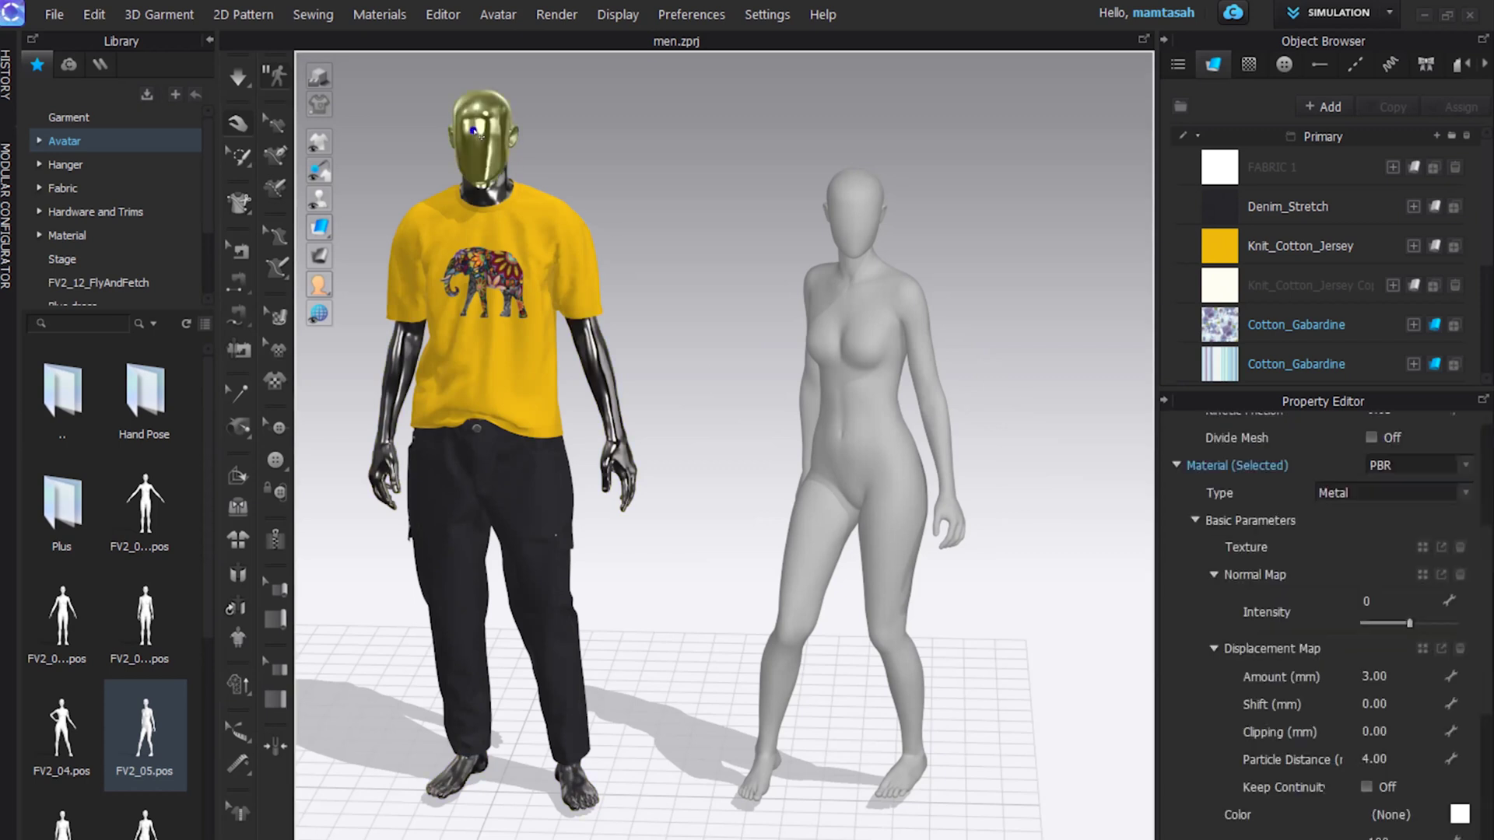
{"action": "right_click", "coordinate": [474, 131]}
Load the tile base-colour image as the male avatar's skin texture.
{"action": "key", "text": "Escape"}
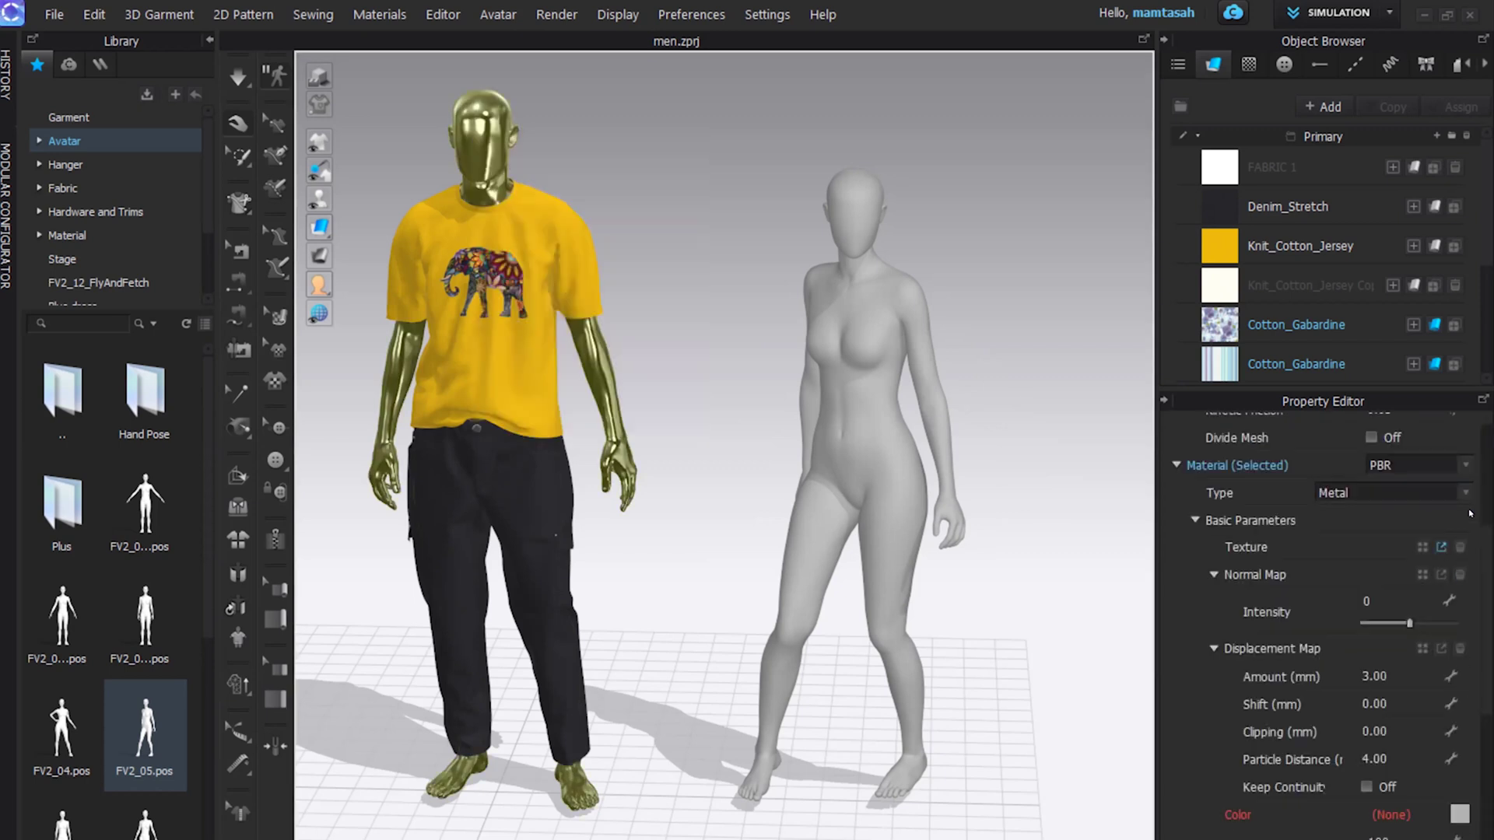
{"action": "left_click", "coordinate": [1421, 547]}
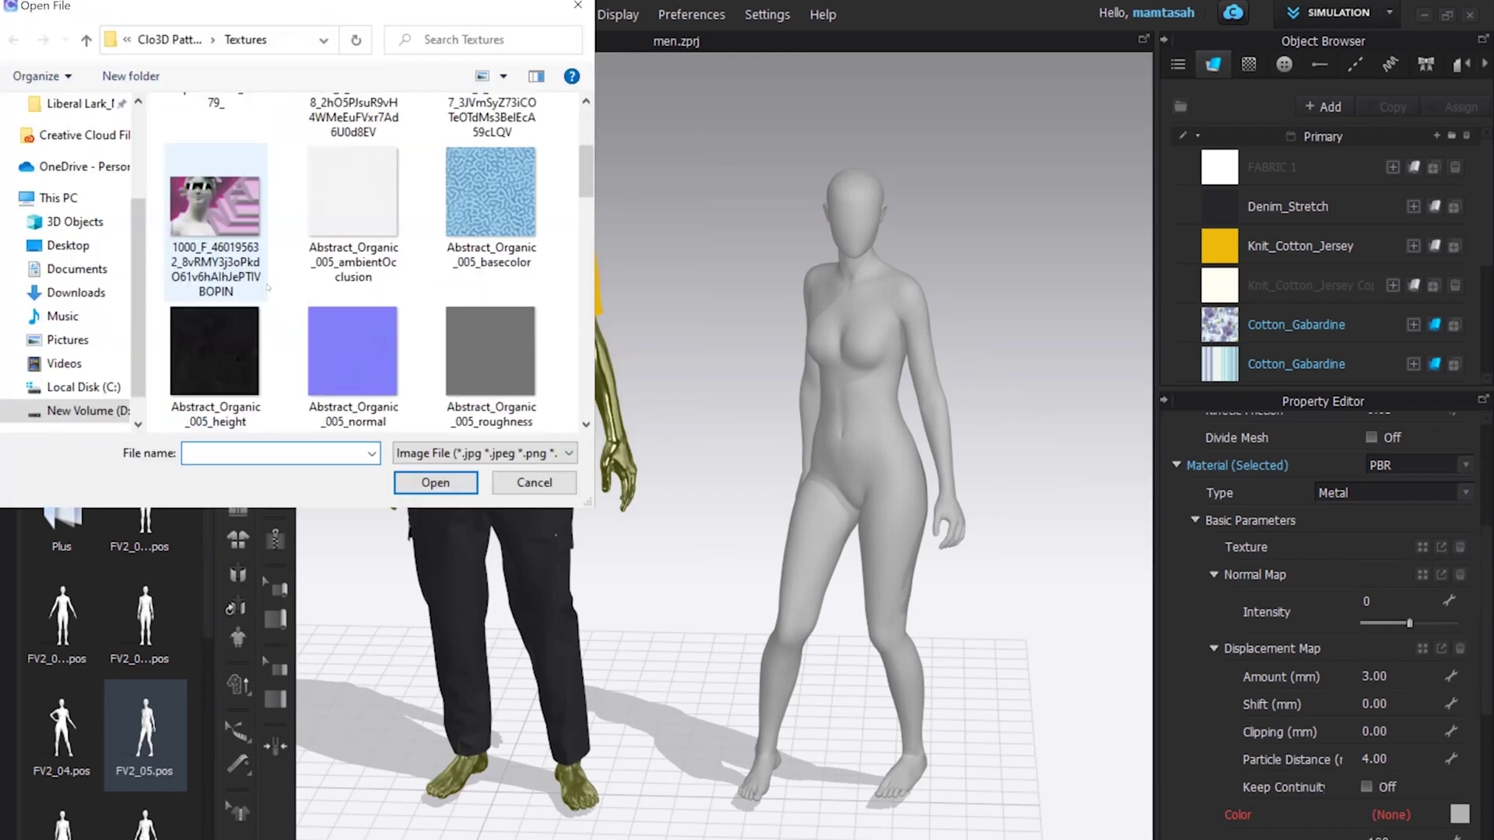
{"action": "scroll", "coordinate": [235, 256], "scroll_direction": "down", "scroll_amount": 5}
{"action": "scroll", "coordinate": [234, 257], "scroll_direction": "down", "scroll_amount": 5}
{"action": "left_click", "coordinate": [230, 253]}
{"action": "double_click", "coordinate": [229, 254]}
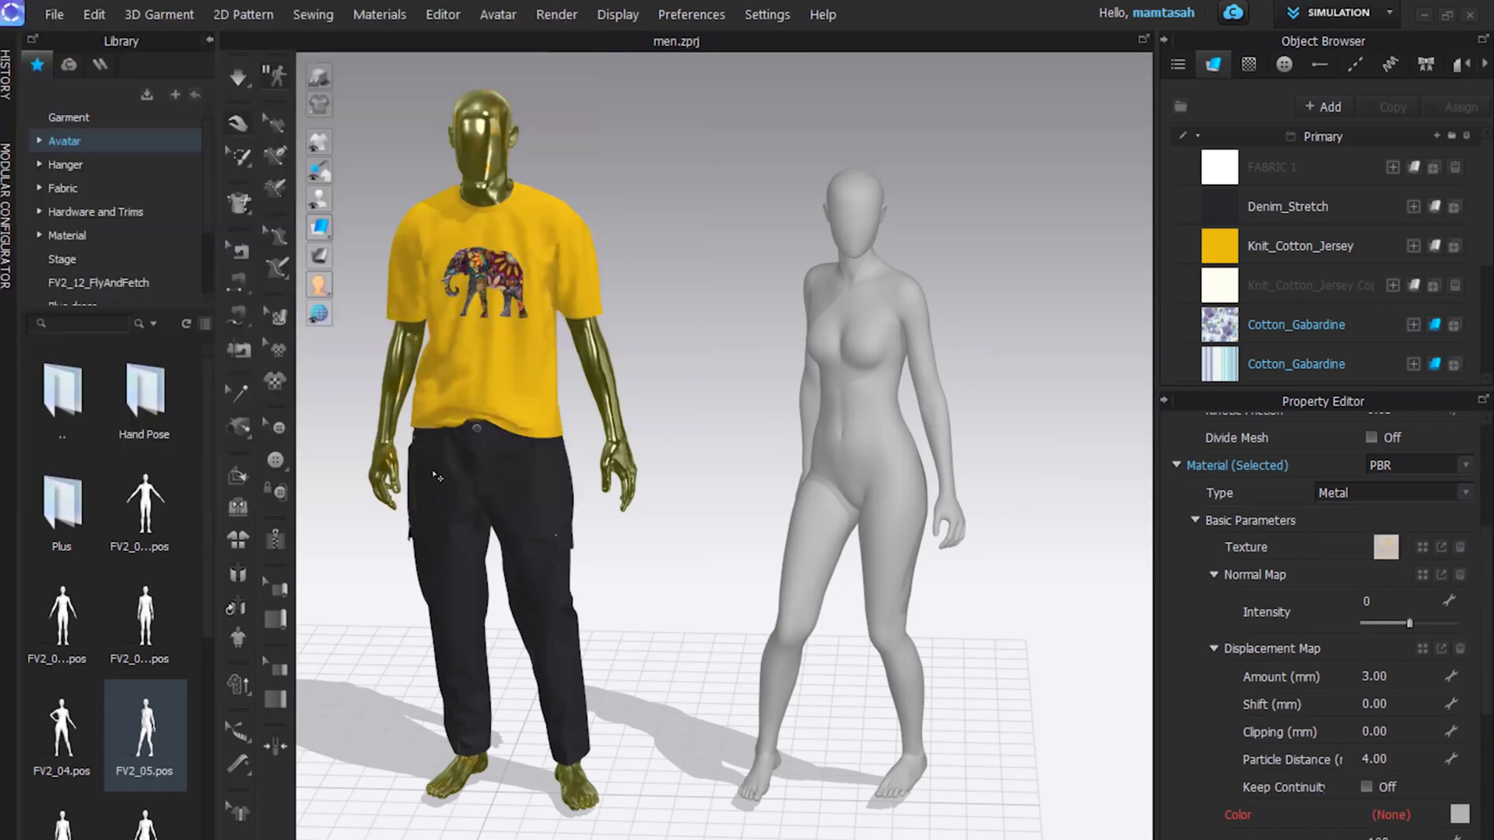
{"action": "right_click", "coordinate": [490, 164]}
{"action": "scroll", "coordinate": [1434, 726], "scroll_direction": "down", "scroll_amount": 3}
{"action": "scroll", "coordinate": [1433, 726], "scroll_direction": "down", "scroll_amount": 3}
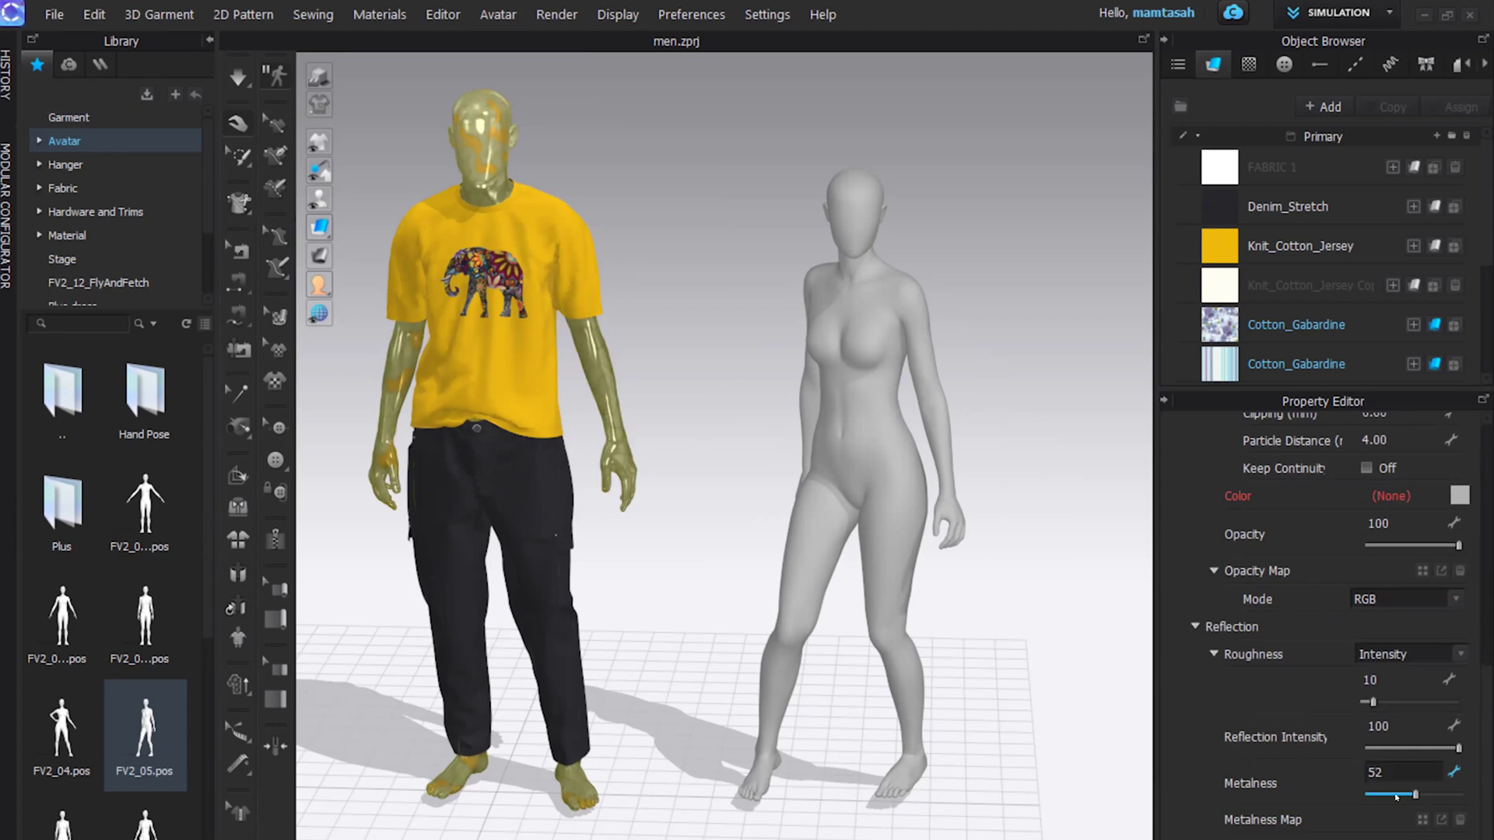
{"action": "left_click", "coordinate": [351, 540]}
Try a yellow-green skin colour on the avatar, then reset the colour.
{"action": "right_click", "coordinate": [490, 164]}
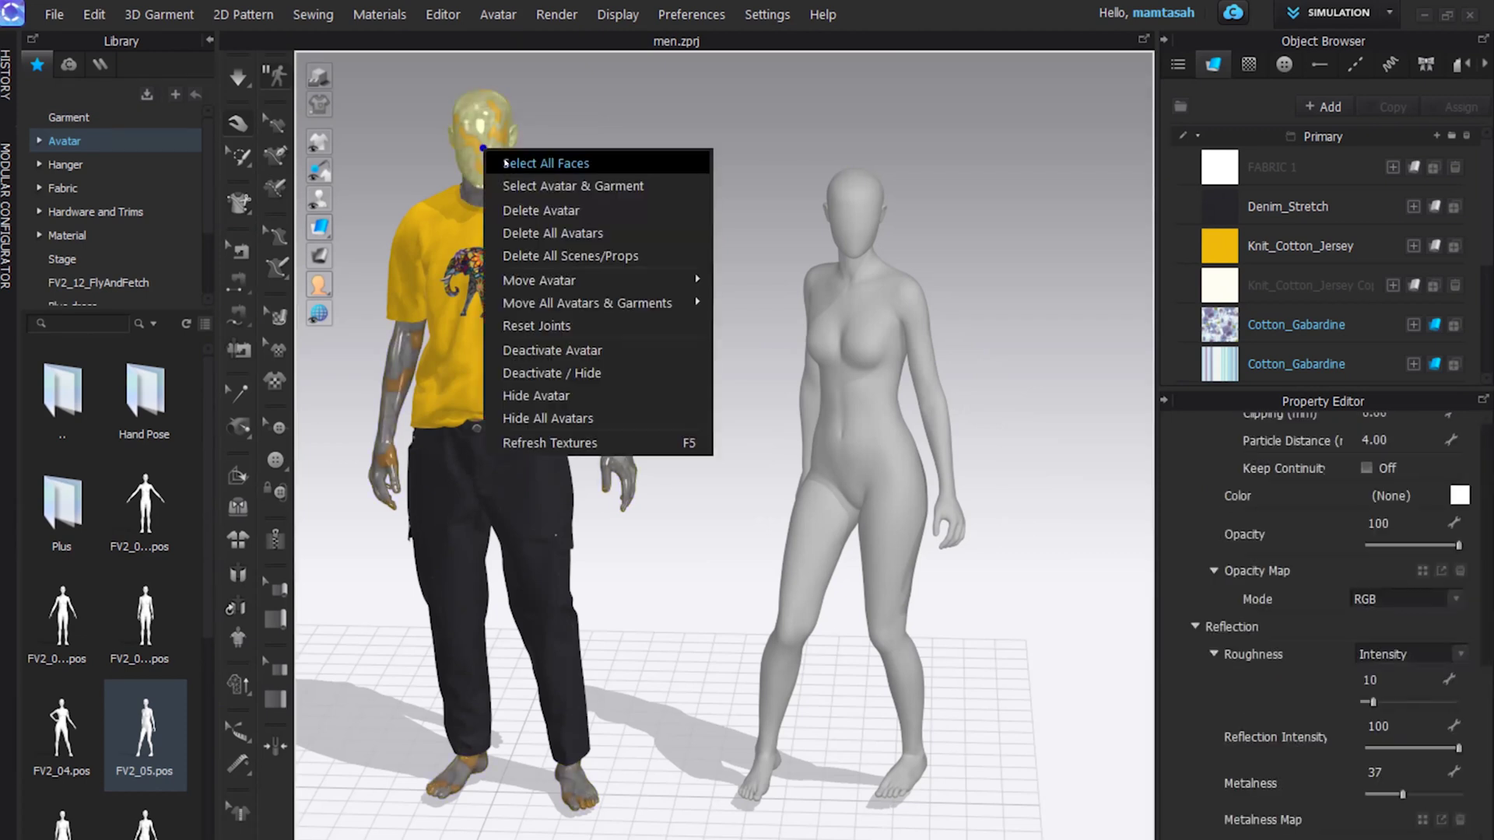
{"action": "left_click", "coordinate": [533, 156]}
{"action": "left_click", "coordinate": [1250, 493]}
{"action": "left_click", "coordinate": [1375, 297]}
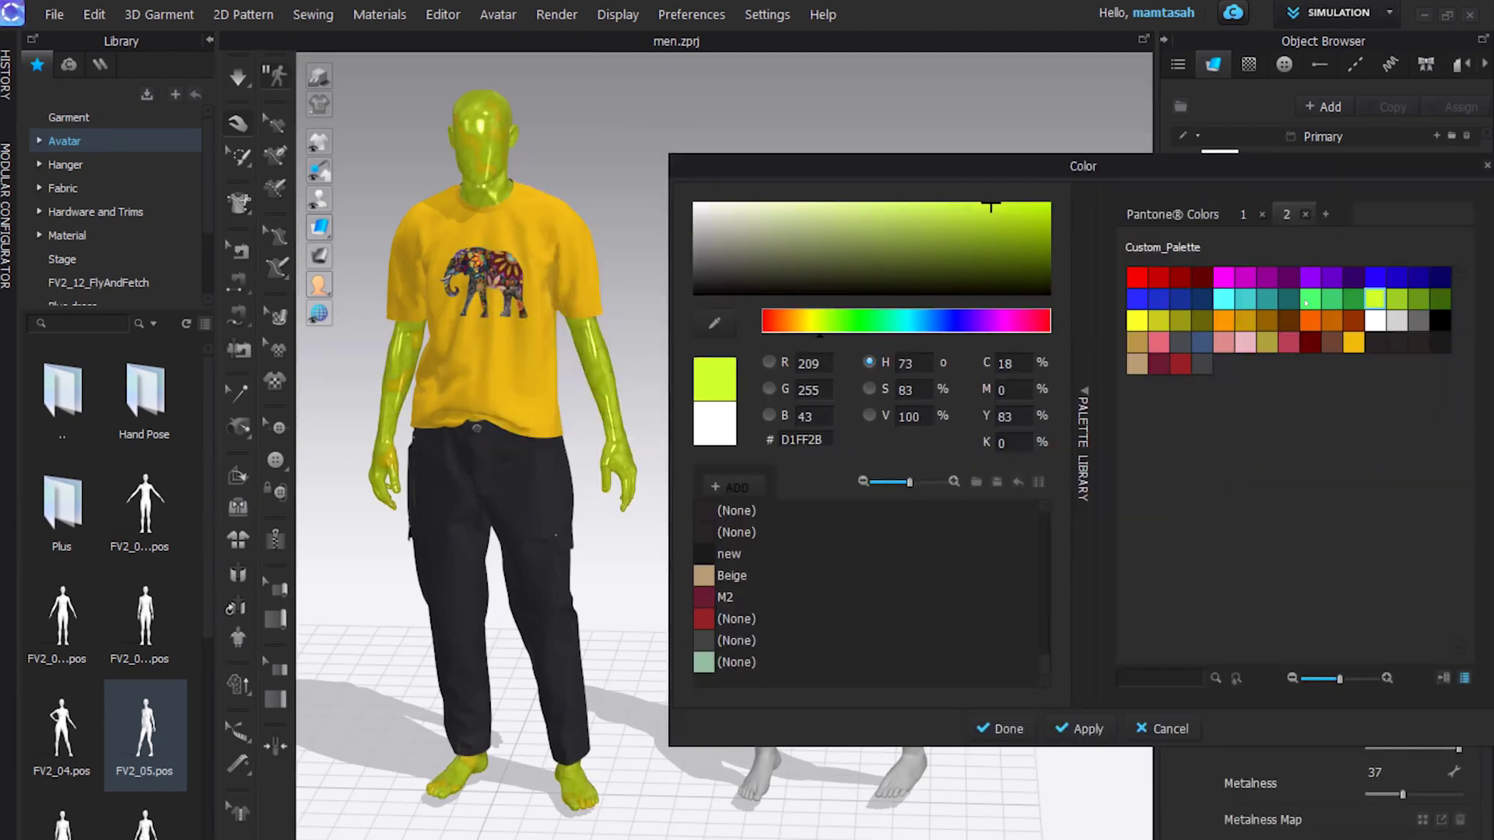
{"action": "left_click", "coordinate": [1175, 298]}
{"action": "left_click", "coordinate": [1375, 298]}
{"action": "left_click", "coordinate": [1001, 730]}
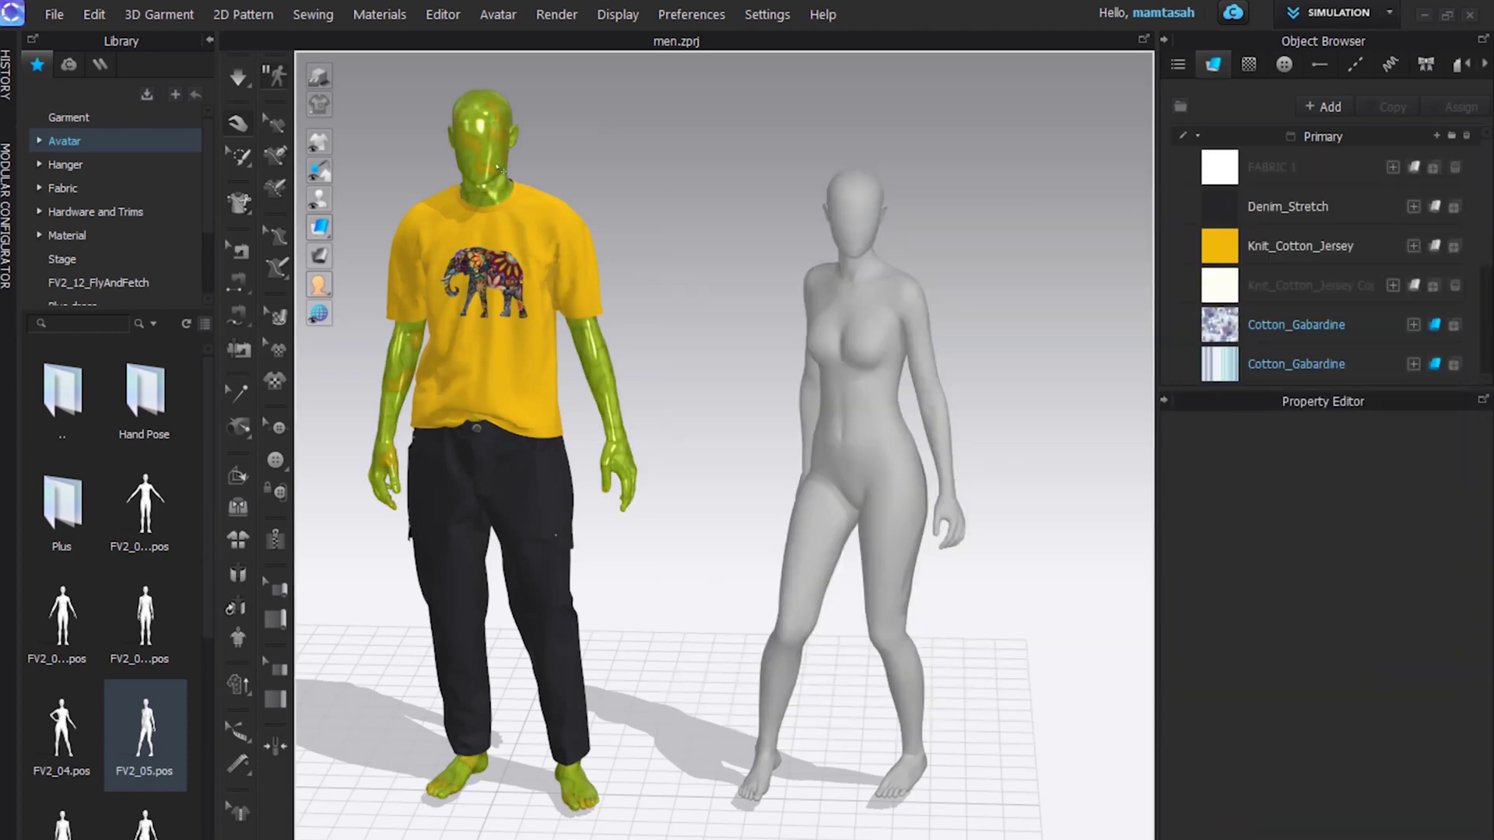
{"action": "left_click", "coordinate": [1250, 490]}
{"action": "left_click", "coordinate": [987, 724]}
{"action": "scroll", "coordinate": [1421, 676], "scroll_direction": "up", "scroll_amount": 5}
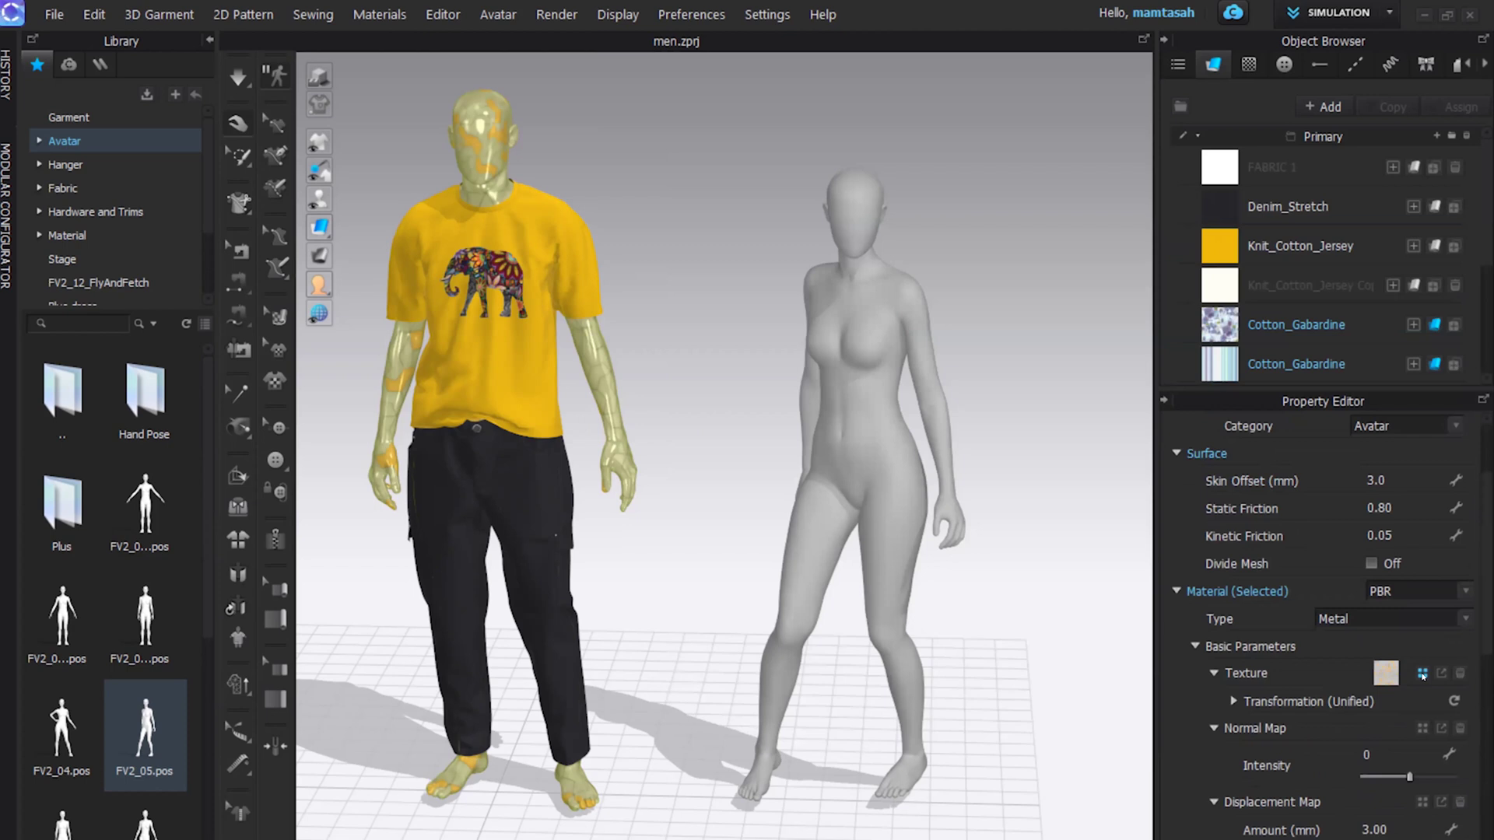
Load the first camo print from LIBRARY FIT 2021 > 01-Prints > Camo onto the skin.
{"action": "left_click", "coordinate": [1421, 675]}
{"action": "left_click", "coordinate": [86, 39]}
{"action": "scroll", "coordinate": [315, 306], "scroll_direction": "down", "scroll_amount": 1}
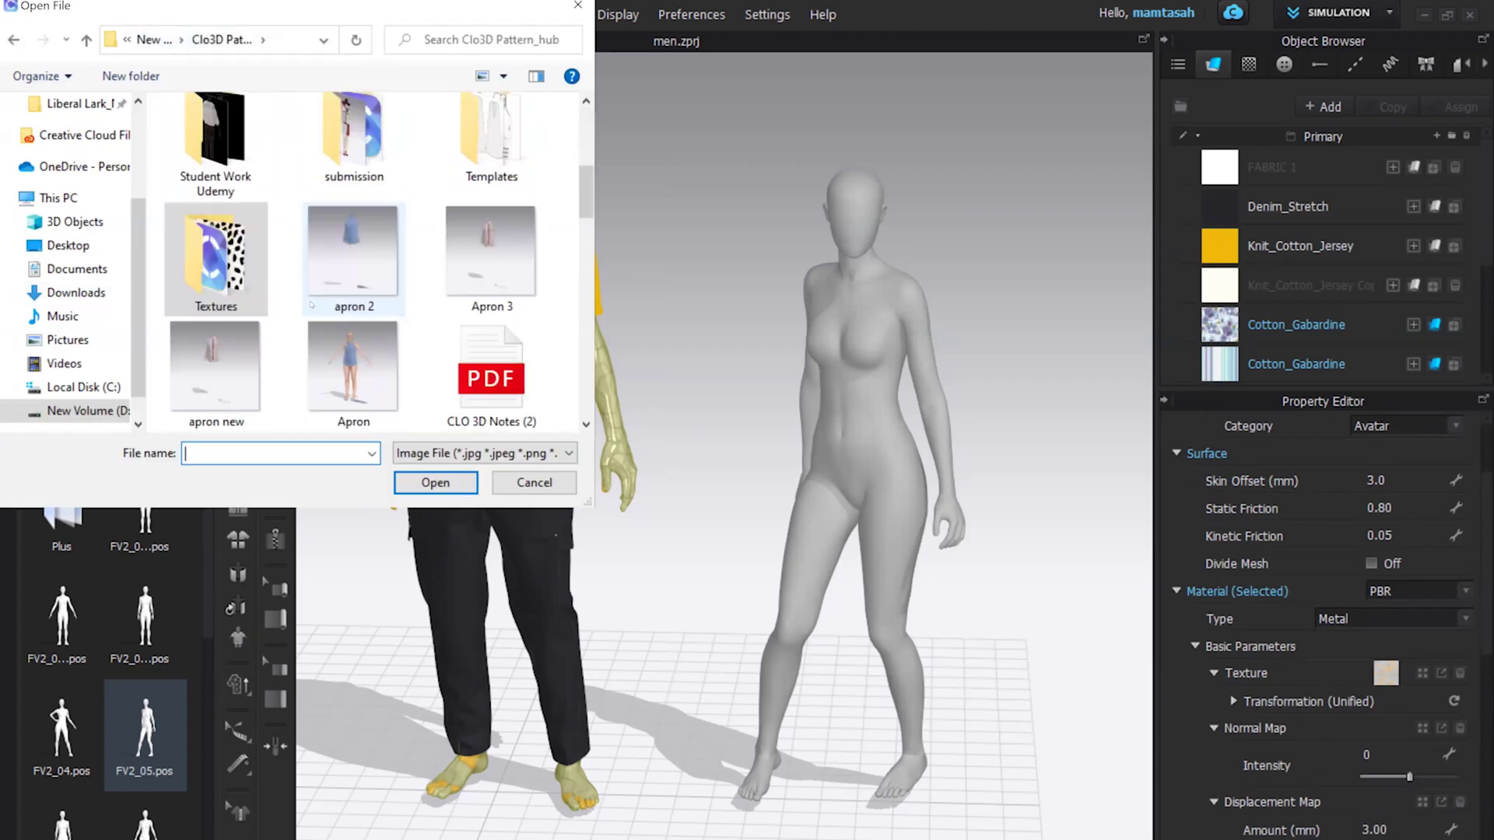
{"action": "scroll", "coordinate": [311, 304], "scroll_direction": "up", "scroll_amount": 2}
{"action": "double_click", "coordinate": [215, 263]}
{"action": "double_click", "coordinate": [233, 322]}
{"action": "double_click", "coordinate": [233, 136]}
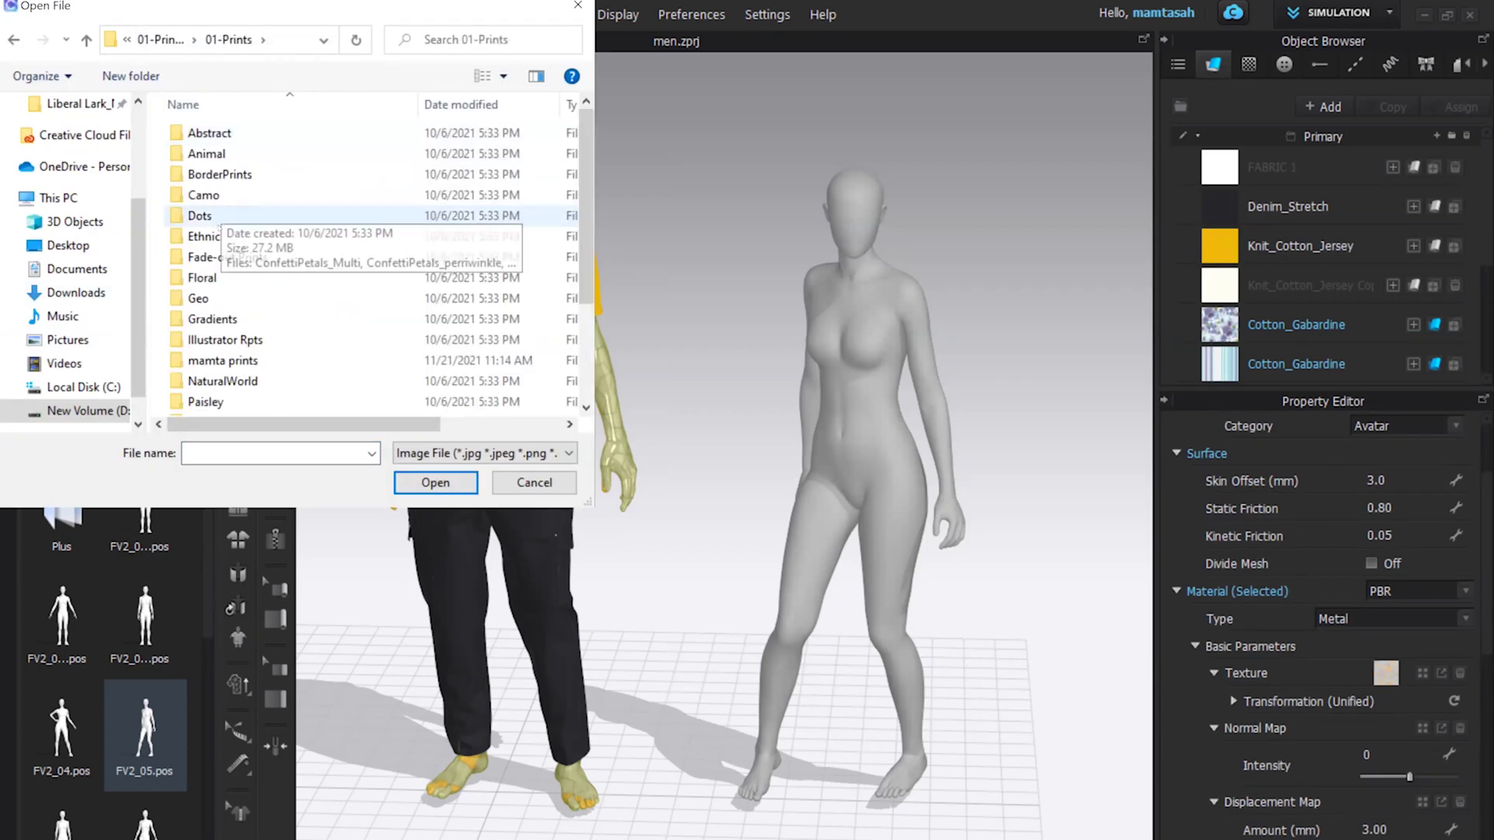
{"action": "double_click", "coordinate": [203, 194]}
{"action": "double_click", "coordinate": [211, 151]}
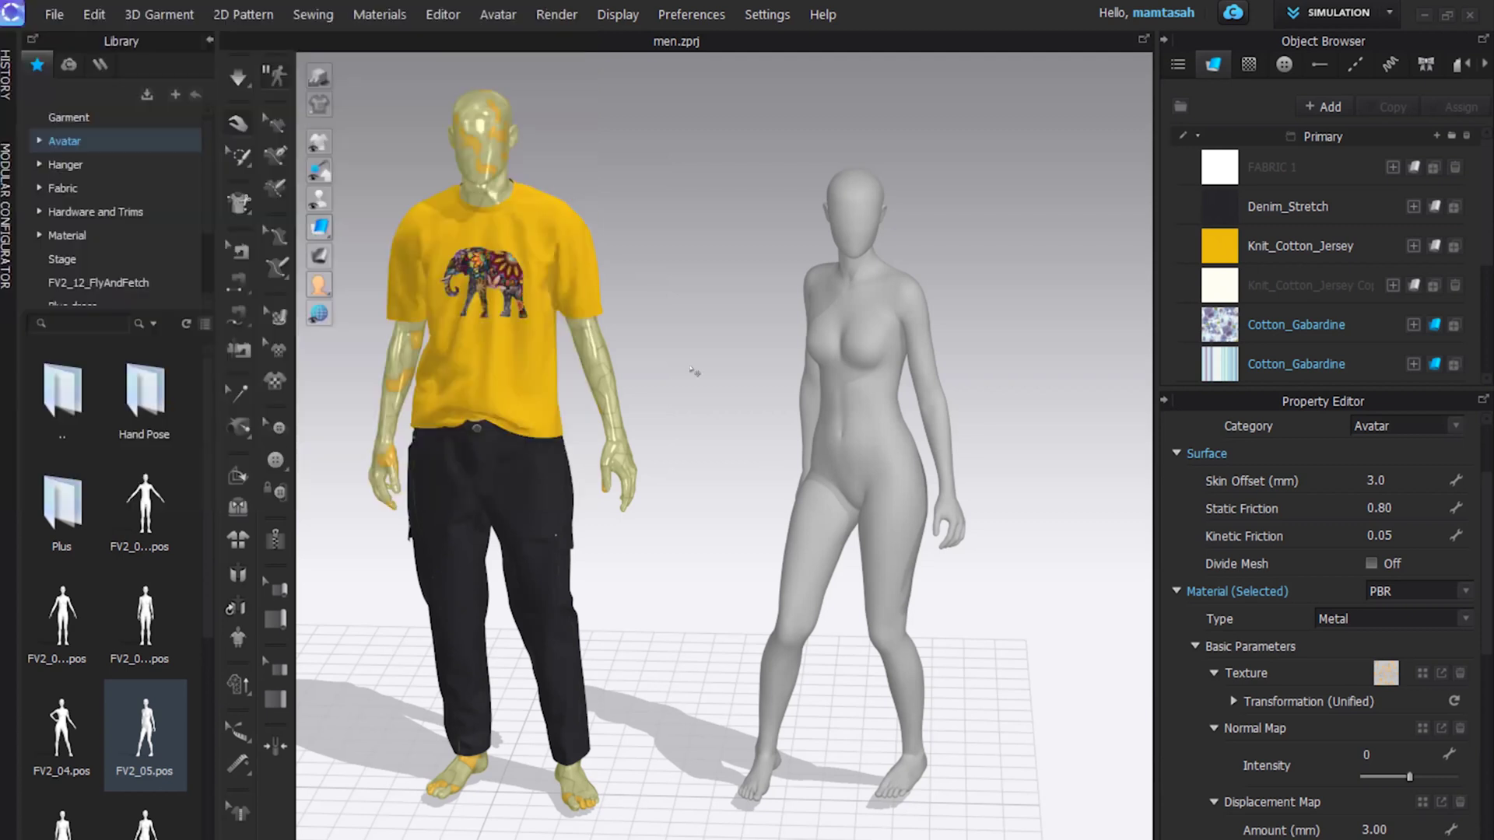
Keep the material type as Metal and set the skin colour to white.
{"action": "left_click", "coordinate": [1389, 619]}
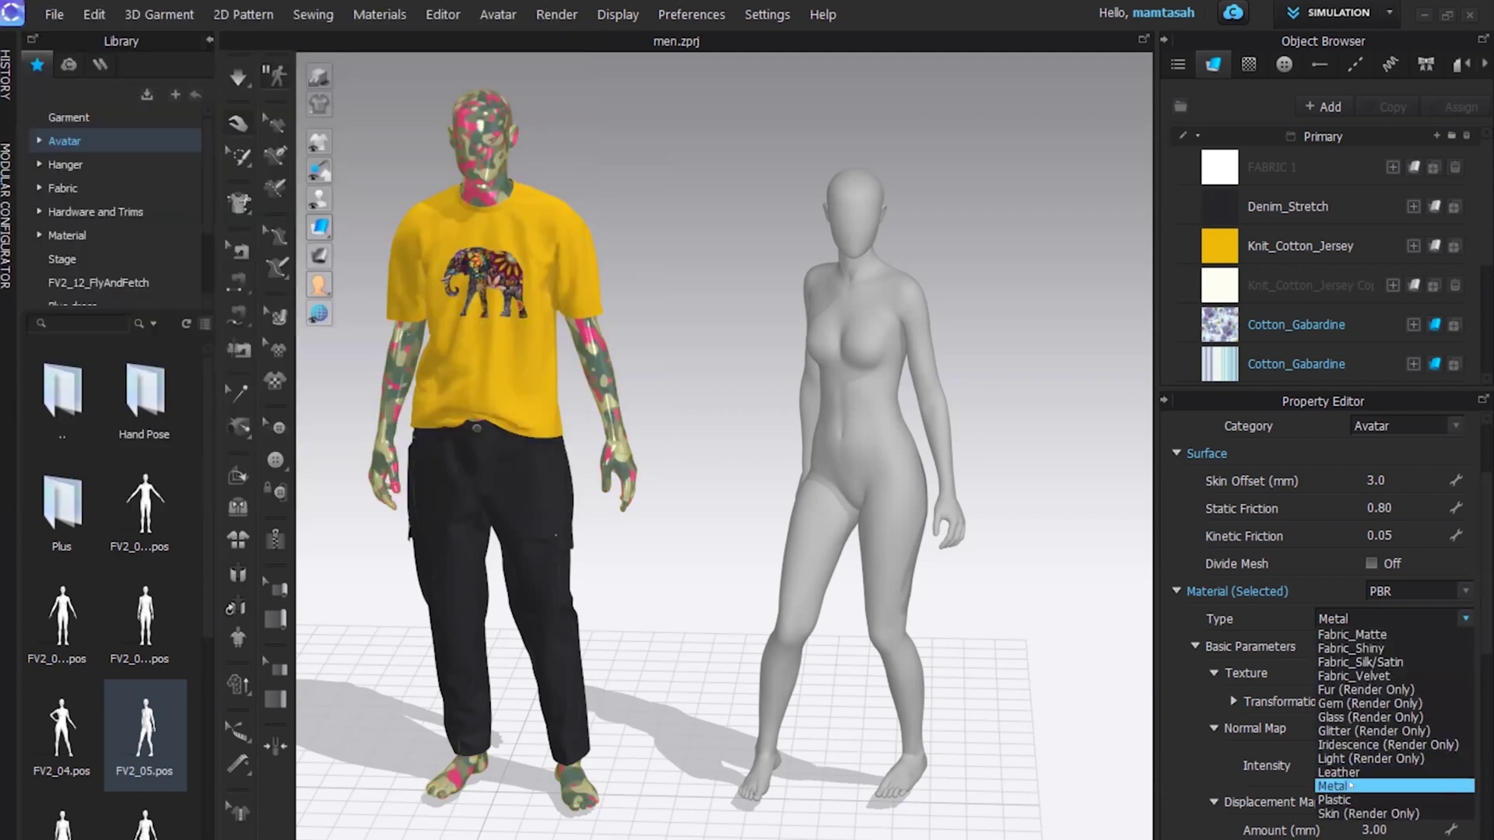
{"action": "left_click", "coordinate": [1343, 787]}
{"action": "scroll", "coordinate": [1320, 653], "scroll_direction": "down", "scroll_amount": 5}
{"action": "left_click", "coordinate": [1389, 732]}
{"action": "left_click", "coordinate": [1223, 321]}
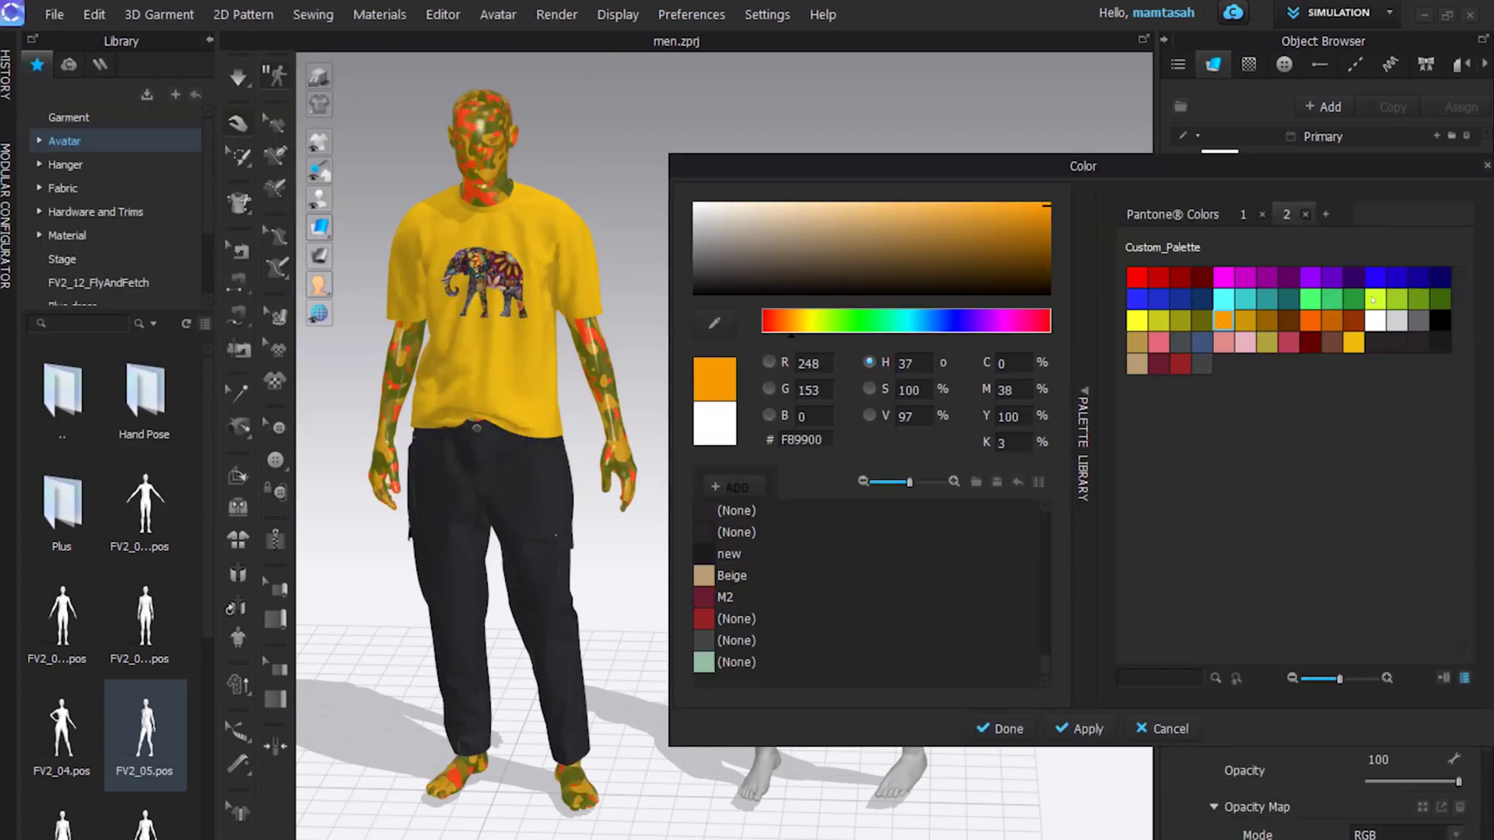
{"action": "left_click", "coordinate": [1374, 300]}
{"action": "left_click", "coordinate": [1001, 729]}
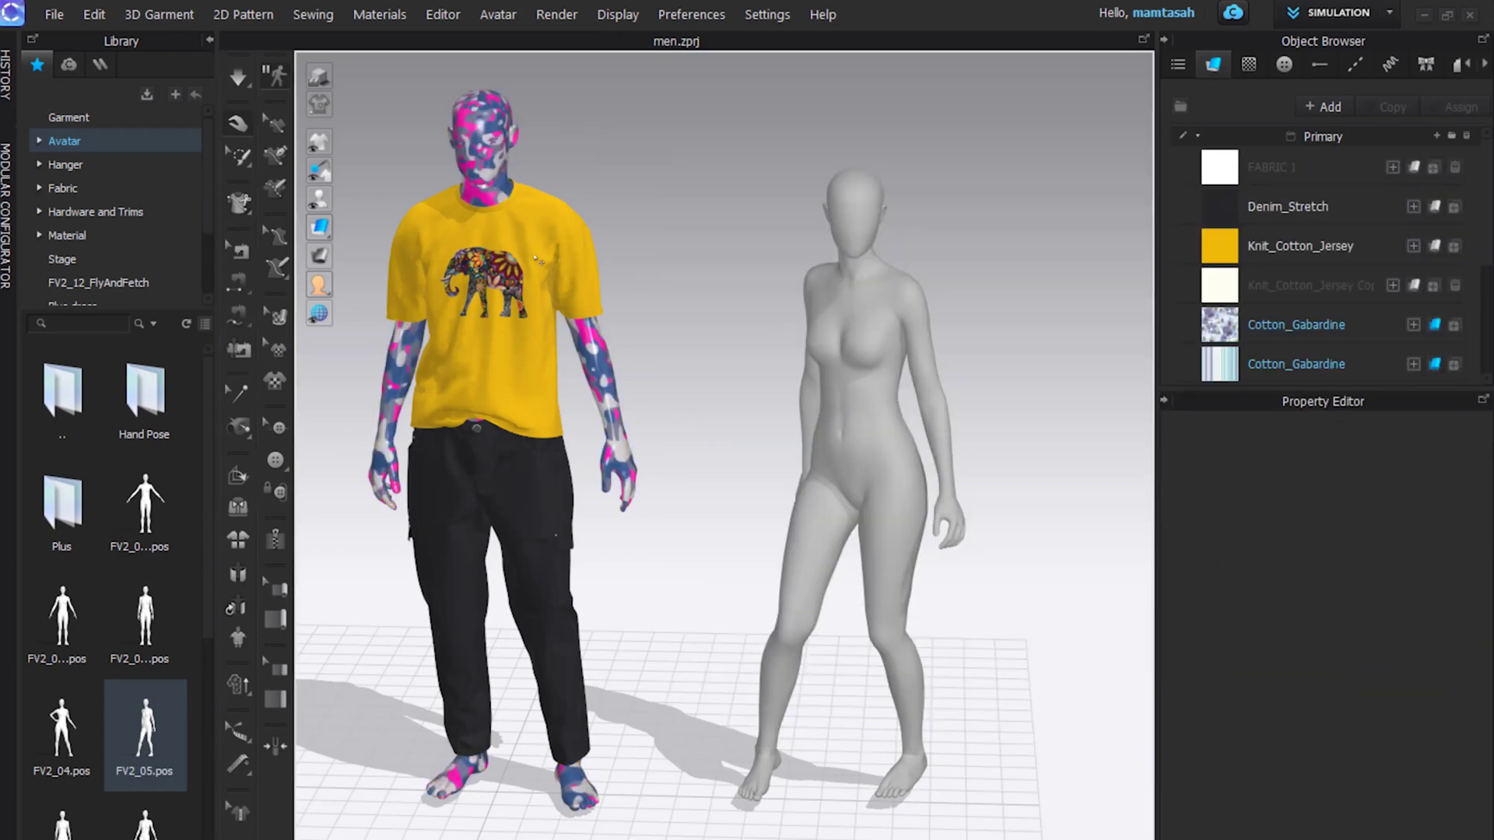
Load the black dots print from 01-Prints > Dots onto all avatar faces.
{"action": "right_click", "coordinate": [499, 167]}
{"action": "left_click", "coordinate": [516, 445]}
{"action": "left_click", "coordinate": [1422, 437]}
{"action": "left_click", "coordinate": [175, 39]}
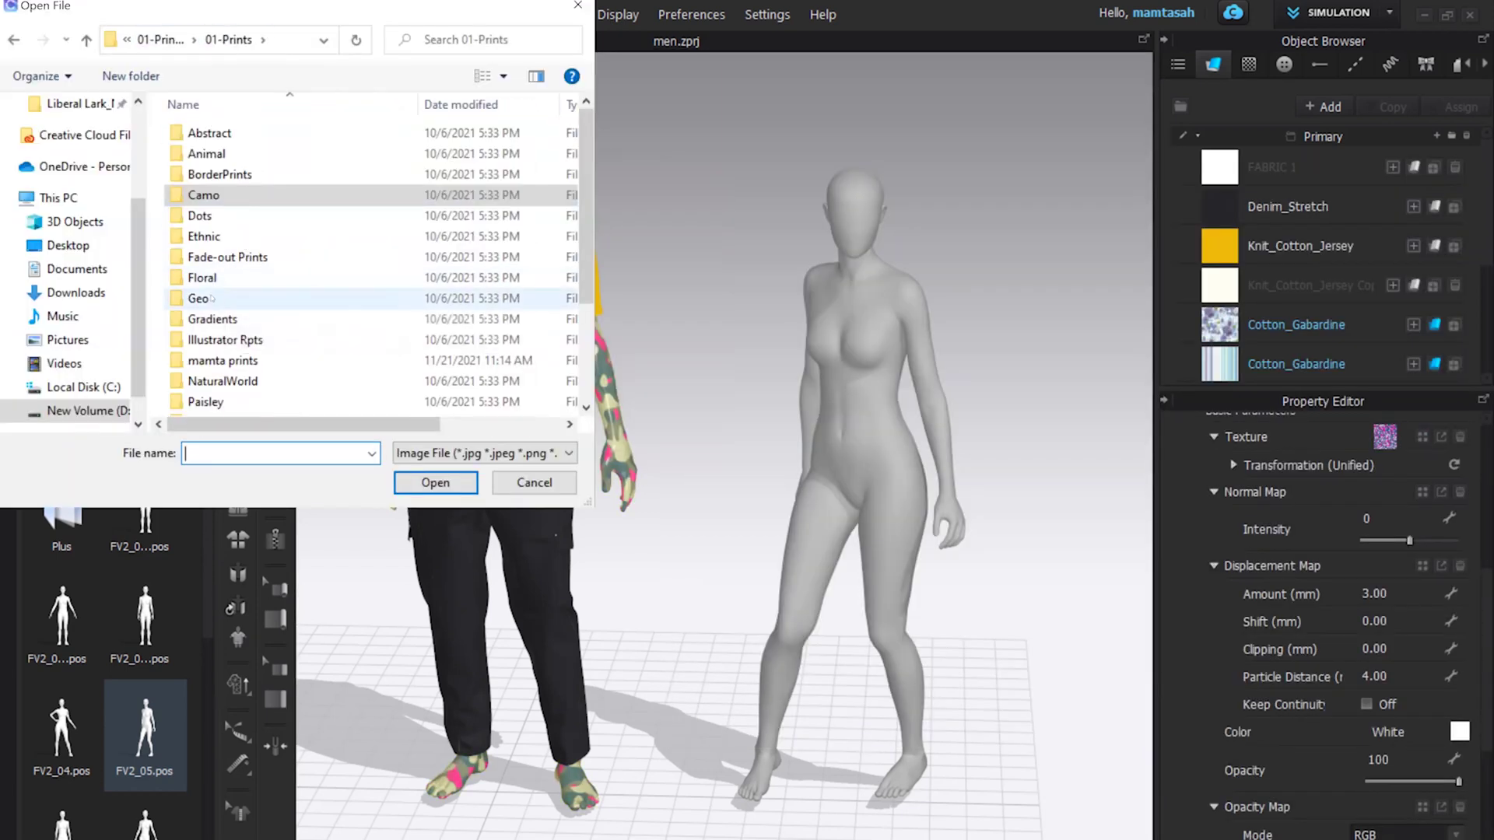
{"action": "double_click", "coordinate": [198, 299]}
{"action": "scroll", "coordinate": [233, 292], "scroll_direction": "down", "scroll_amount": 5}
{"action": "scroll", "coordinate": [233, 292], "scroll_direction": "down", "scroll_amount": 5}
{"action": "key", "text": "BackSpace"}
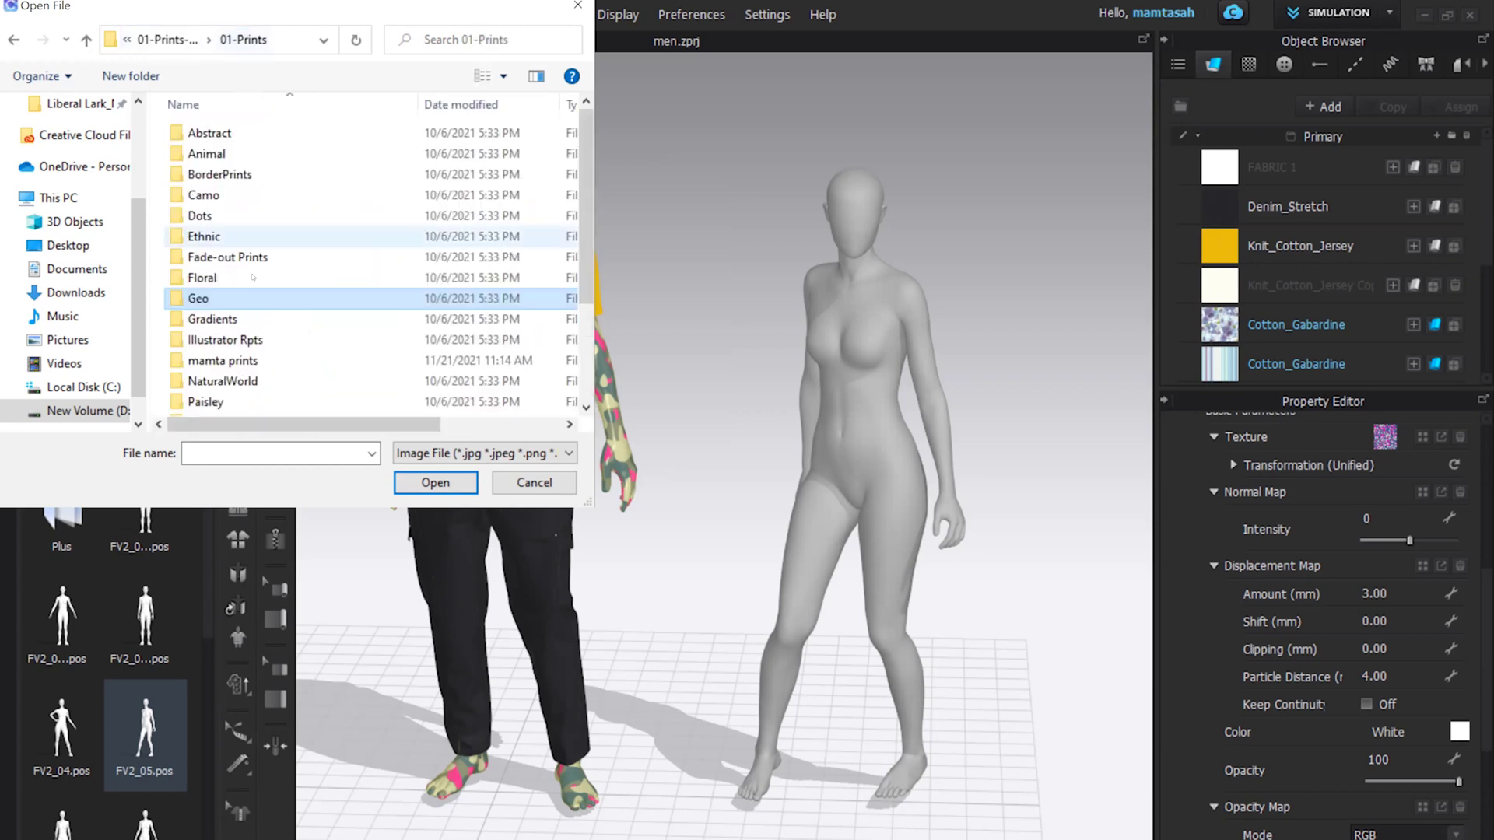
{"action": "double_click", "coordinate": [201, 215]}
{"action": "double_click", "coordinate": [534, 153]}
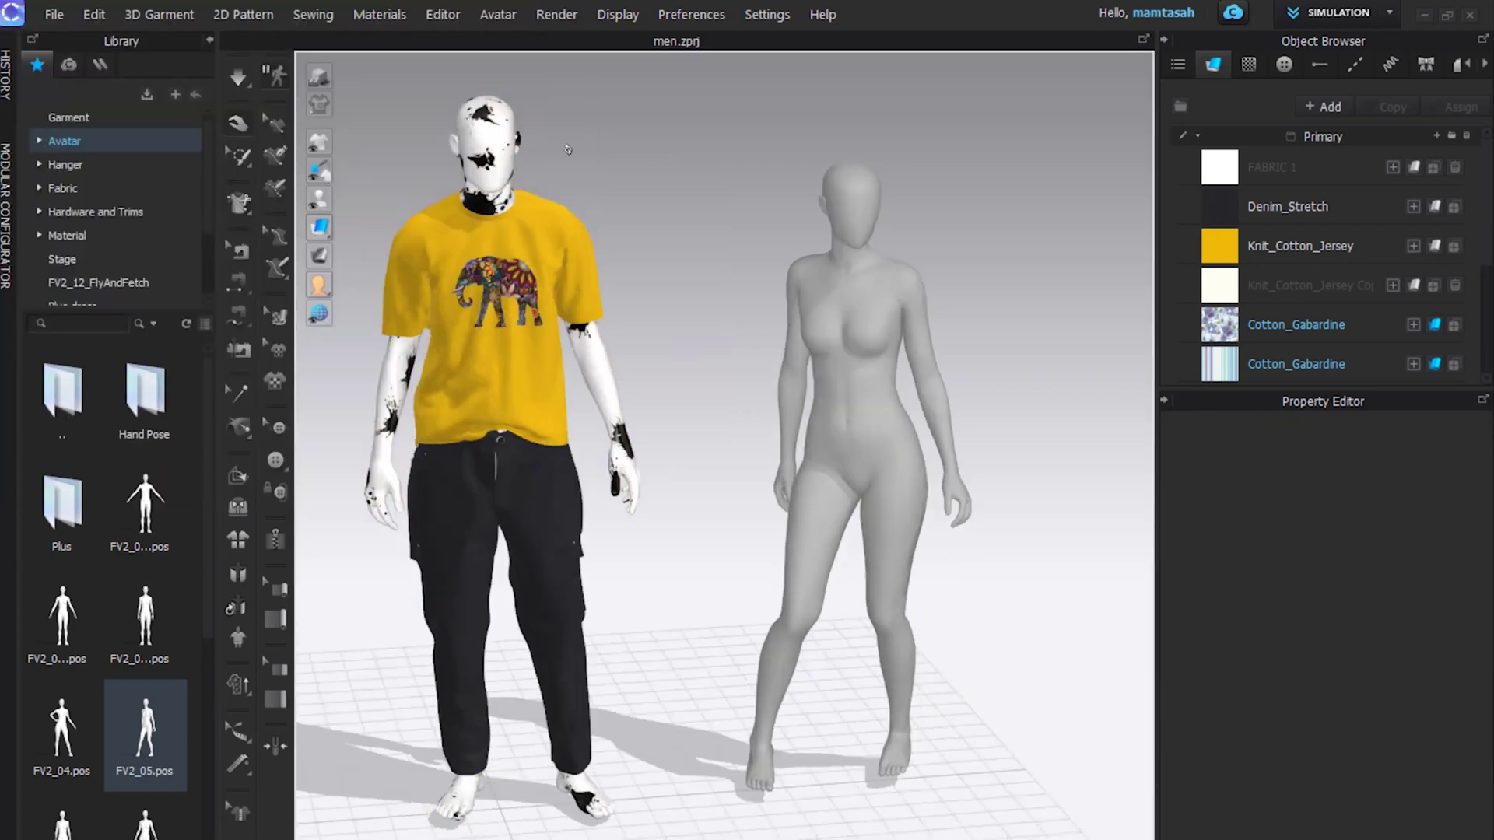
Select the female avatar and all of her faces for a material change.
{"action": "right_click_drag", "start_coordinate": [669, 218], "coordinate": [649, 159]}
{"action": "left_click", "coordinate": [853, 210]}
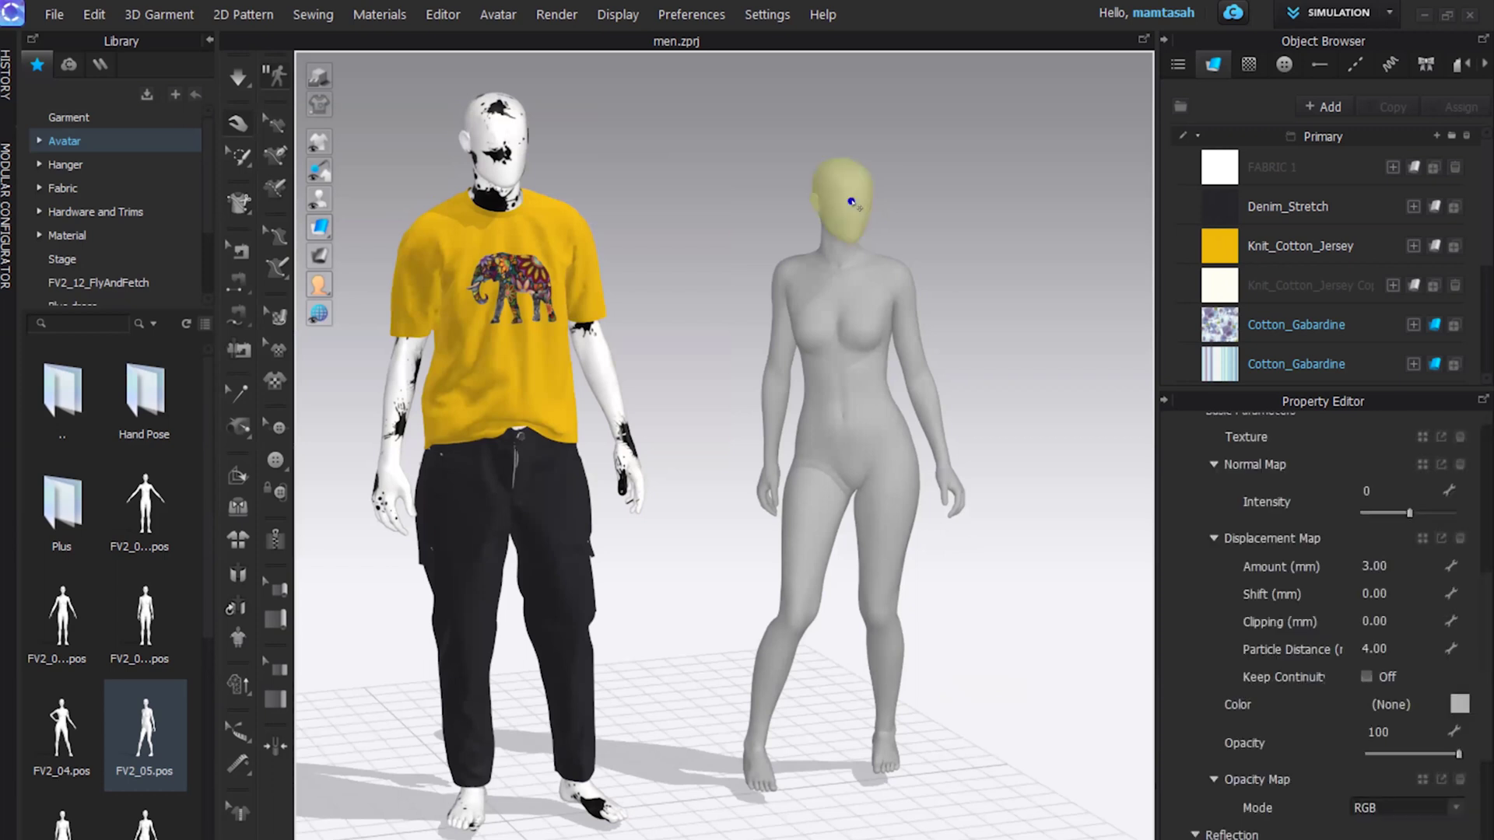
{"action": "right_click", "coordinate": [852, 200]}
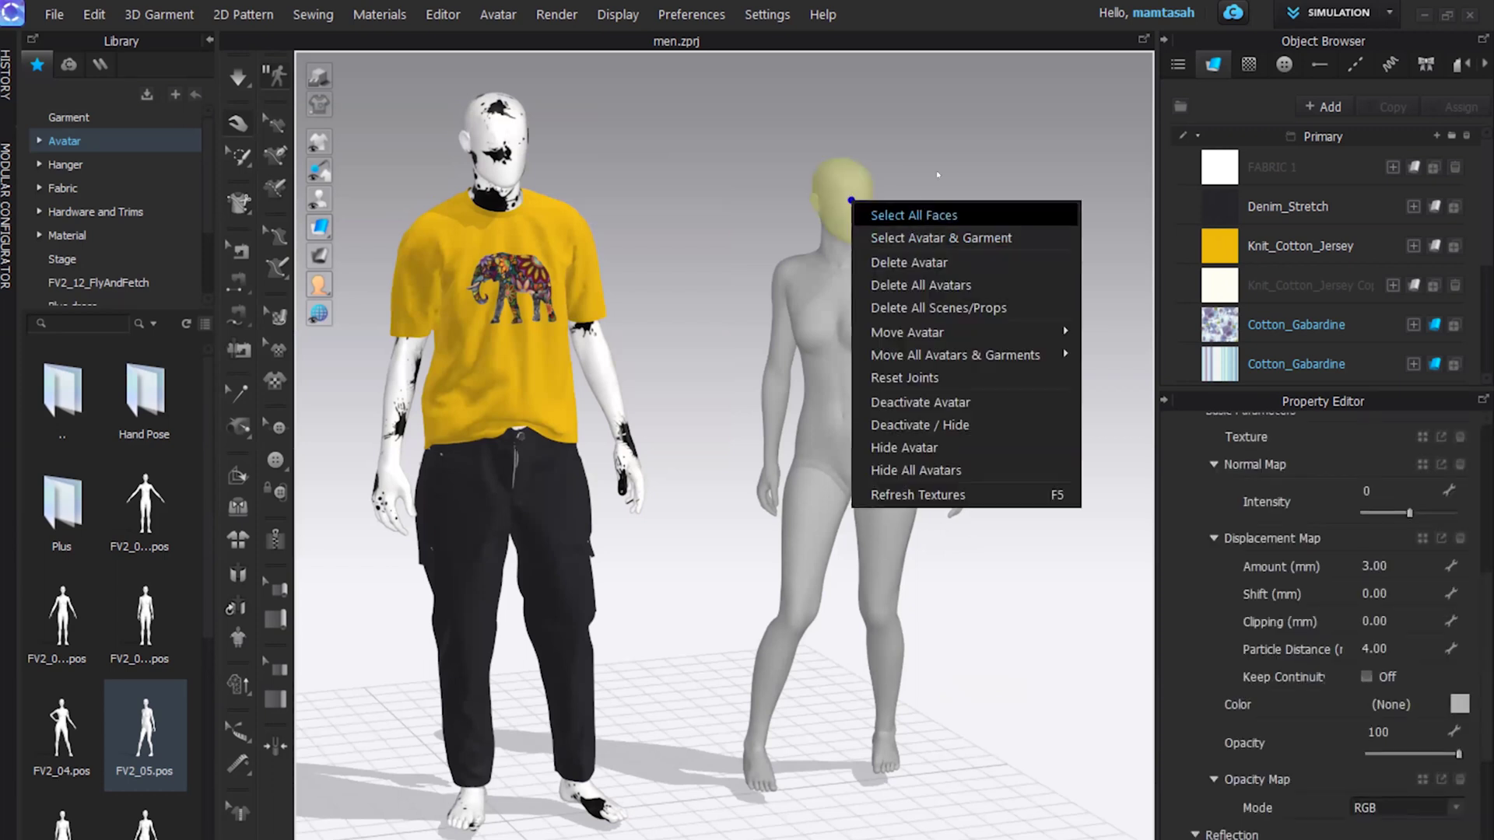
{"action": "left_click", "coordinate": [912, 215]}
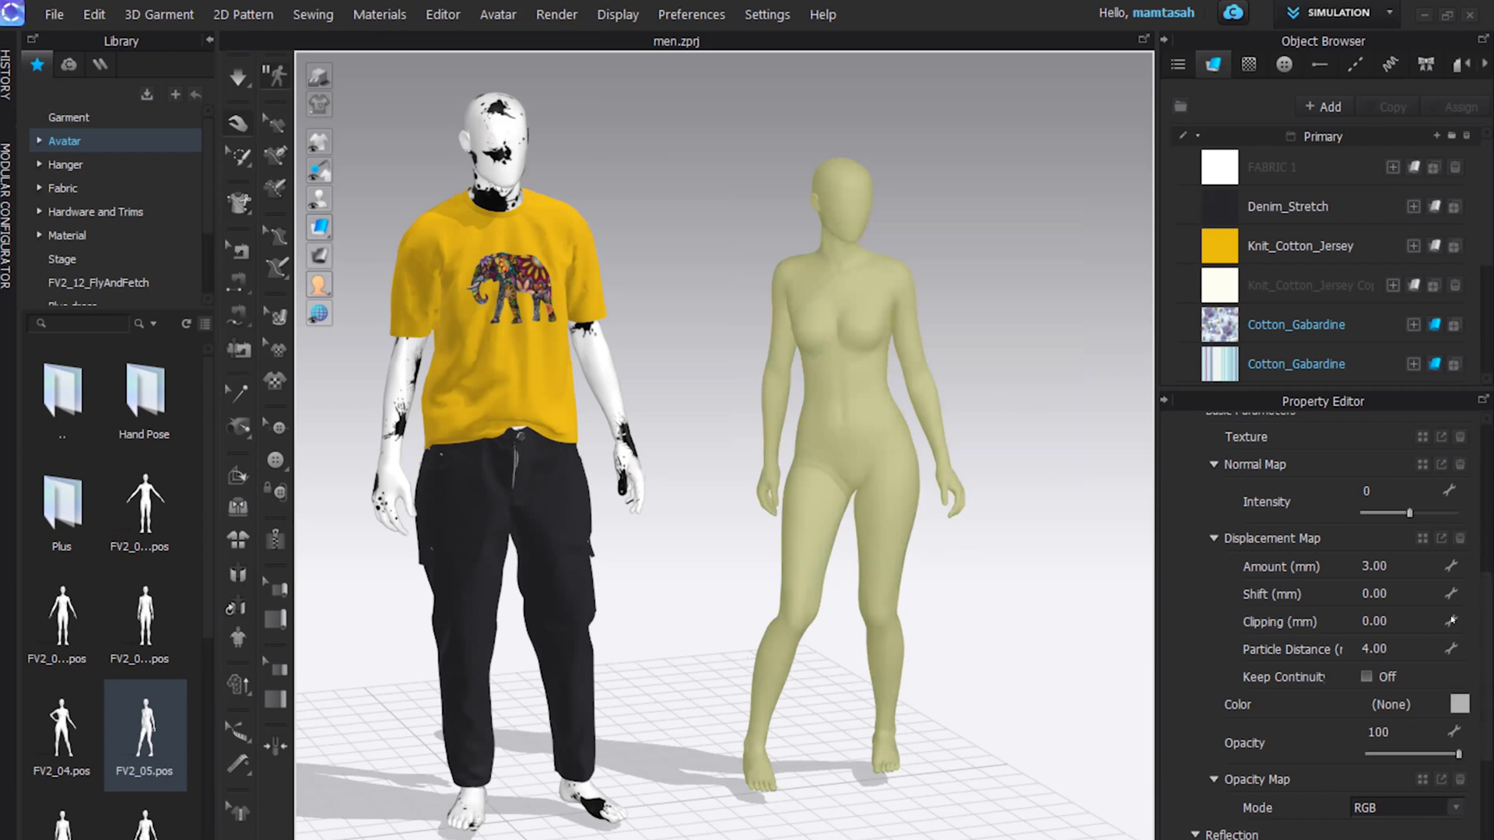
{"action": "scroll", "coordinate": [1463, 499], "scroll_direction": "up", "scroll_amount": 3}
{"action": "scroll", "coordinate": [1462, 498], "scroll_direction": "up", "scroll_amount": 2}
{"action": "scroll", "coordinate": [1394, 538], "scroll_direction": "up", "scroll_amount": 1}
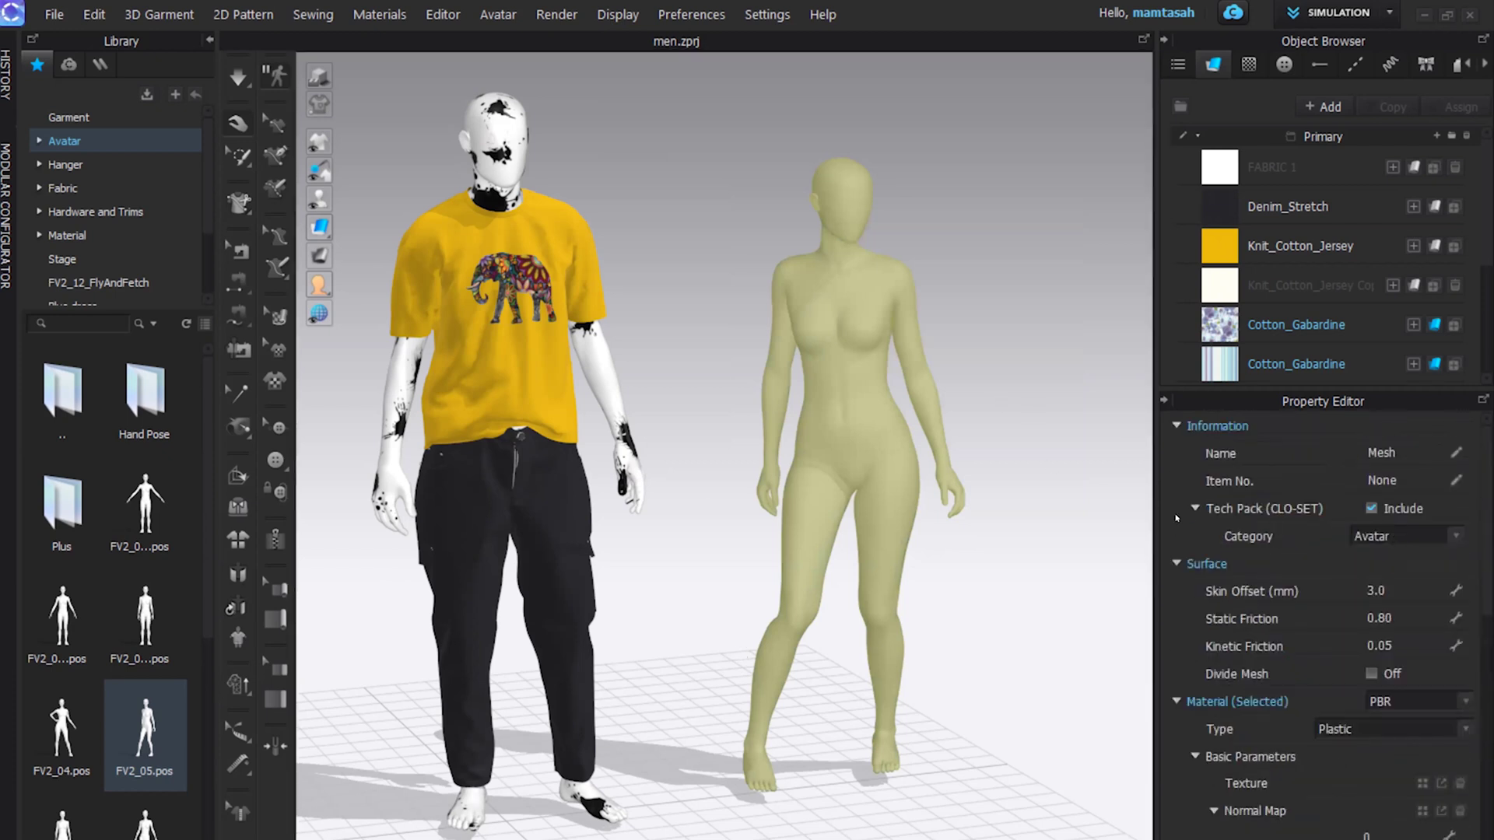
{"action": "scroll", "coordinate": [1455, 695], "scroll_direction": "down", "scroll_amount": 2}
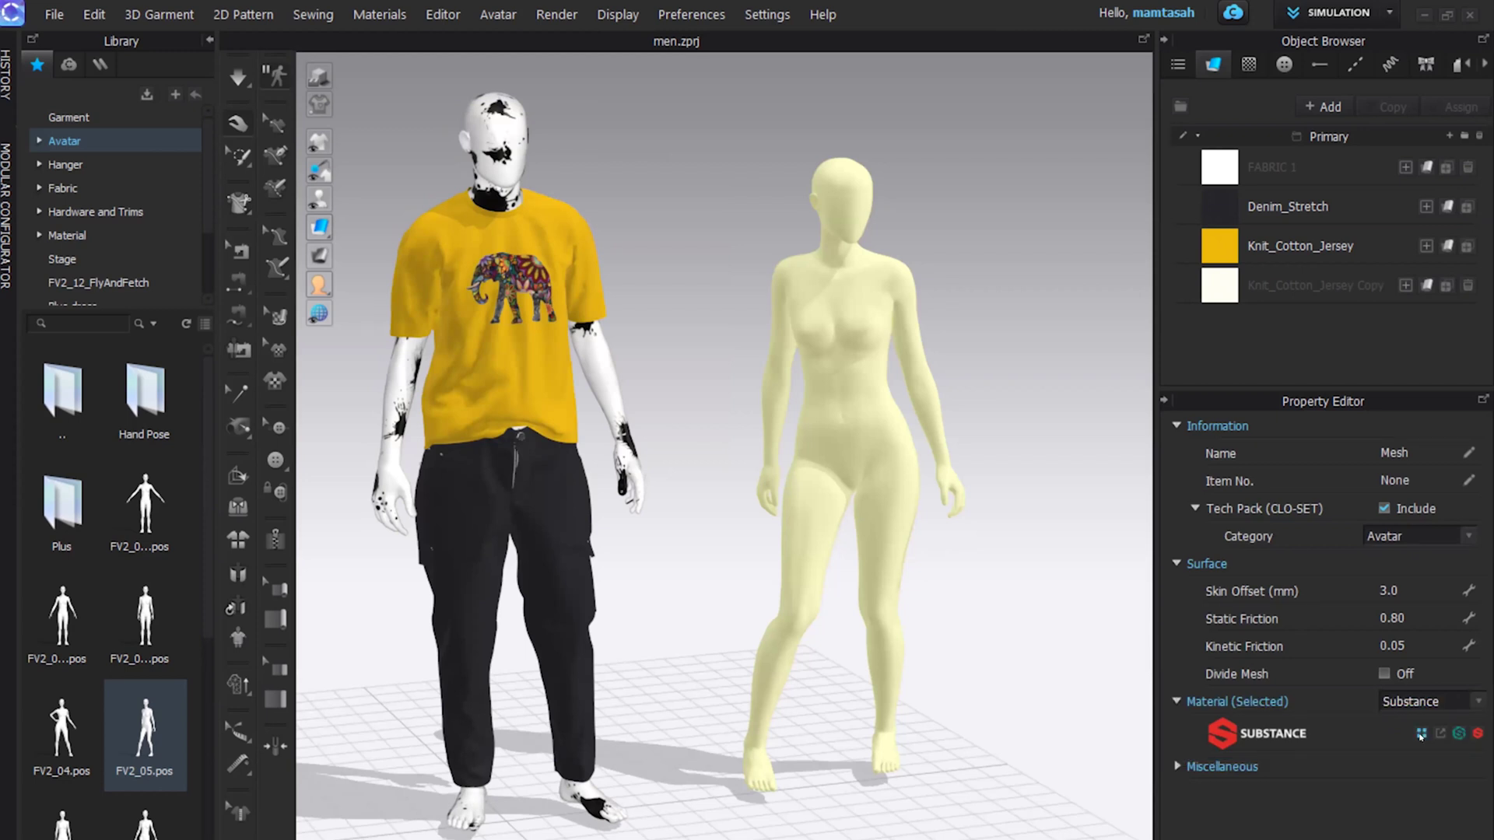
Load a Substance material from Textures and apply the Shiny Copper Cross Brushed preset.
{"action": "left_click", "coordinate": [1423, 734]}
{"action": "left_click", "coordinate": [334, 149]}
{"action": "left_click", "coordinate": [436, 482]}
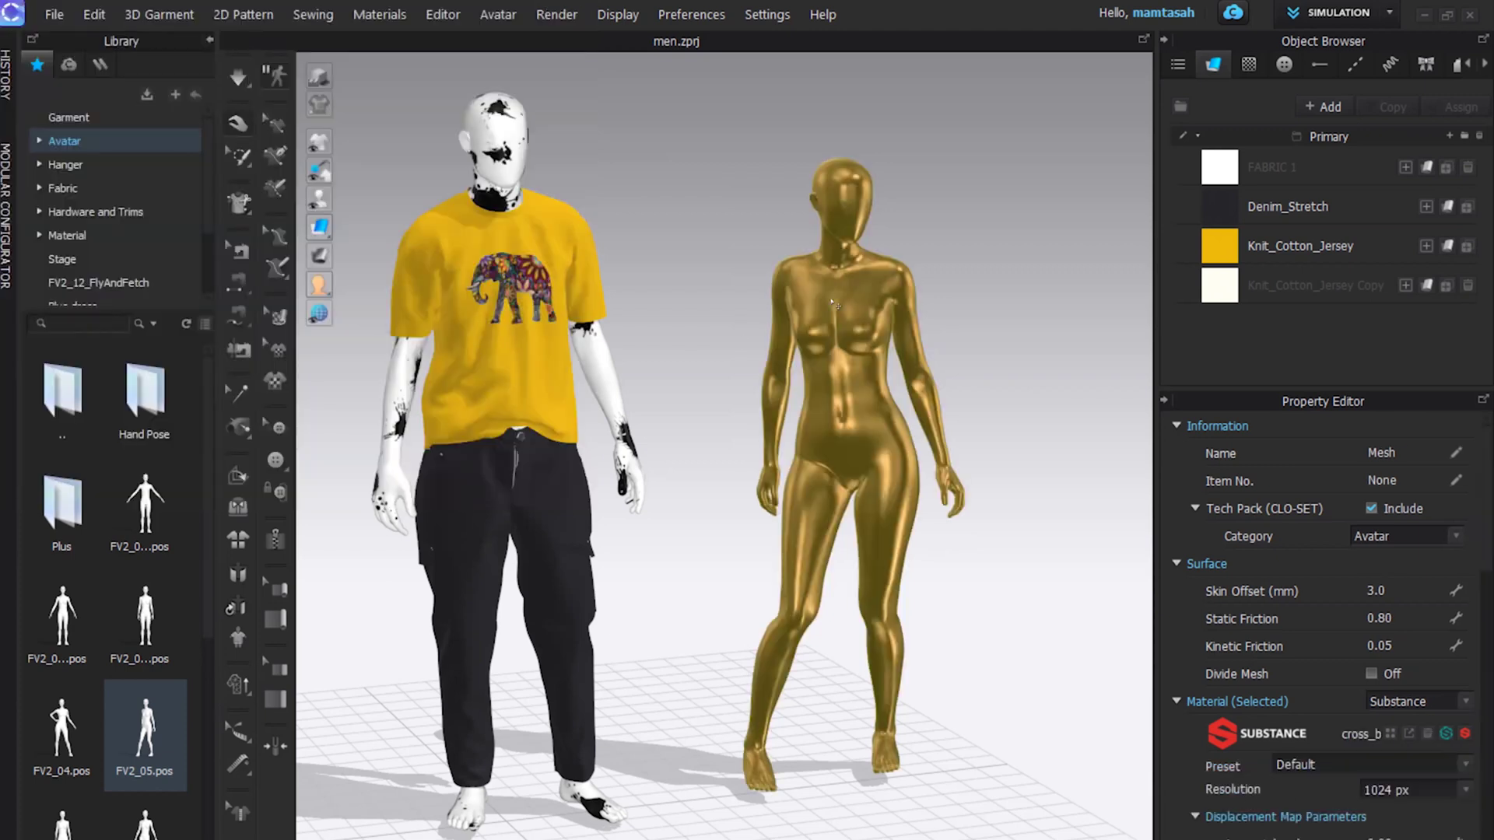
{"action": "scroll", "coordinate": [1423, 728], "scroll_direction": "down", "scroll_amount": 5}
{"action": "scroll", "coordinate": [1291, 569], "scroll_direction": "up", "scroll_amount": 1}
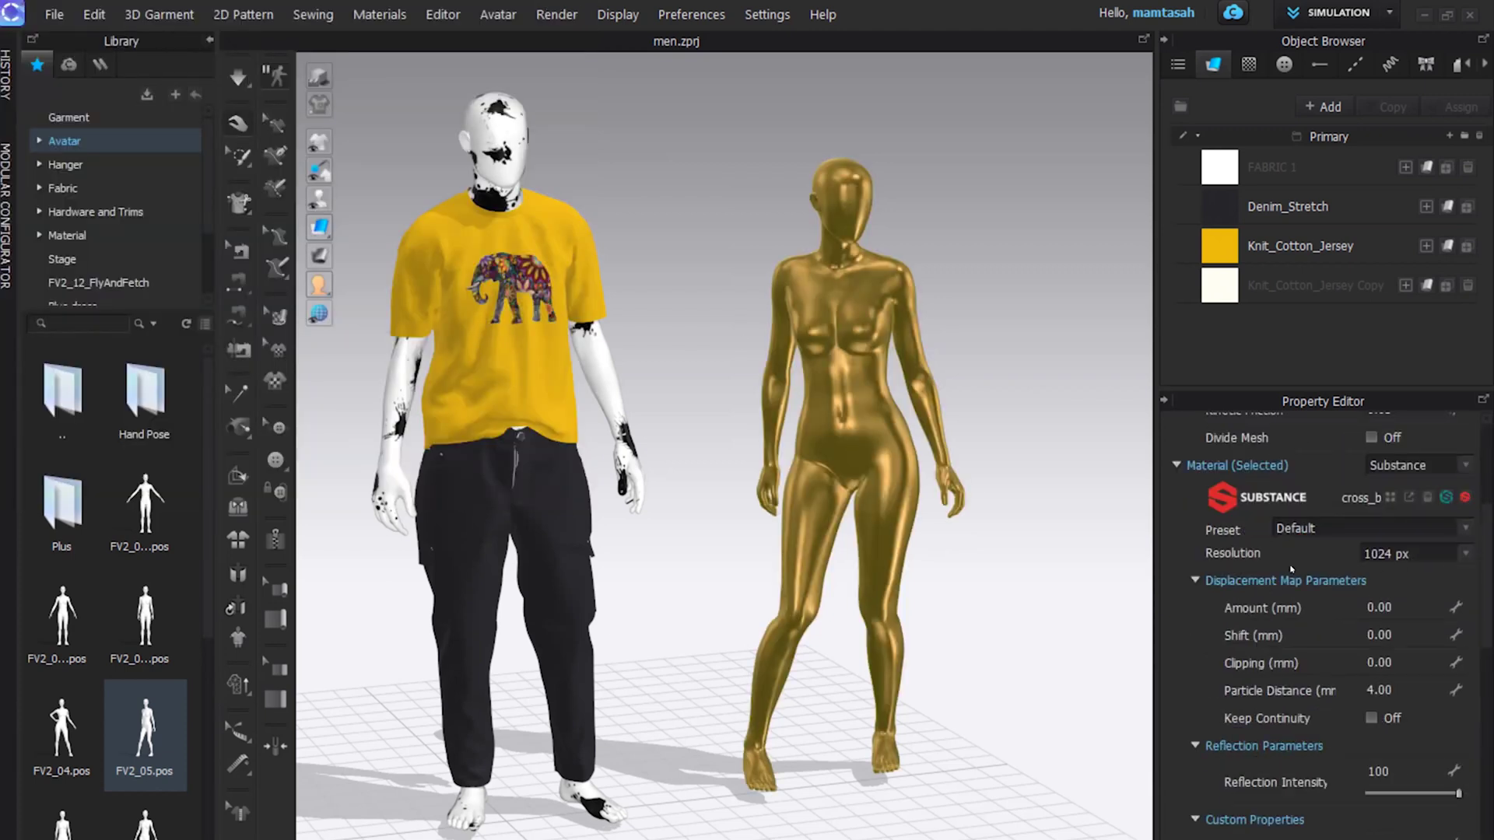
{"action": "left_click", "coordinate": [1466, 527]}
{"action": "left_click", "coordinate": [1355, 553]}
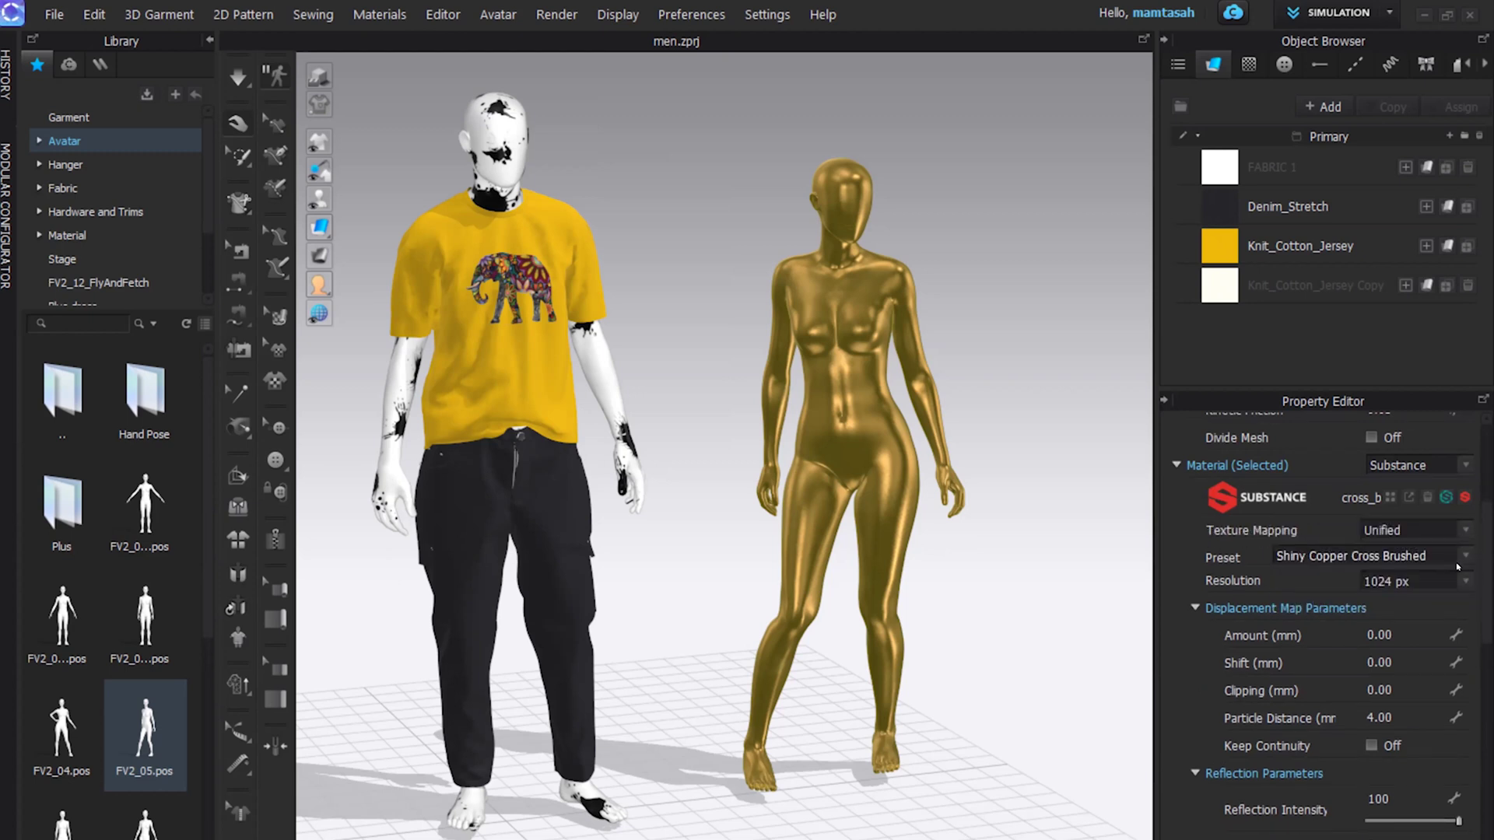
{"action": "scroll", "coordinate": [1372, 545], "scroll_direction": "down", "scroll_amount": 1}
{"action": "scroll", "coordinate": [1371, 497], "scroll_direction": "down", "scroll_amount": 1}
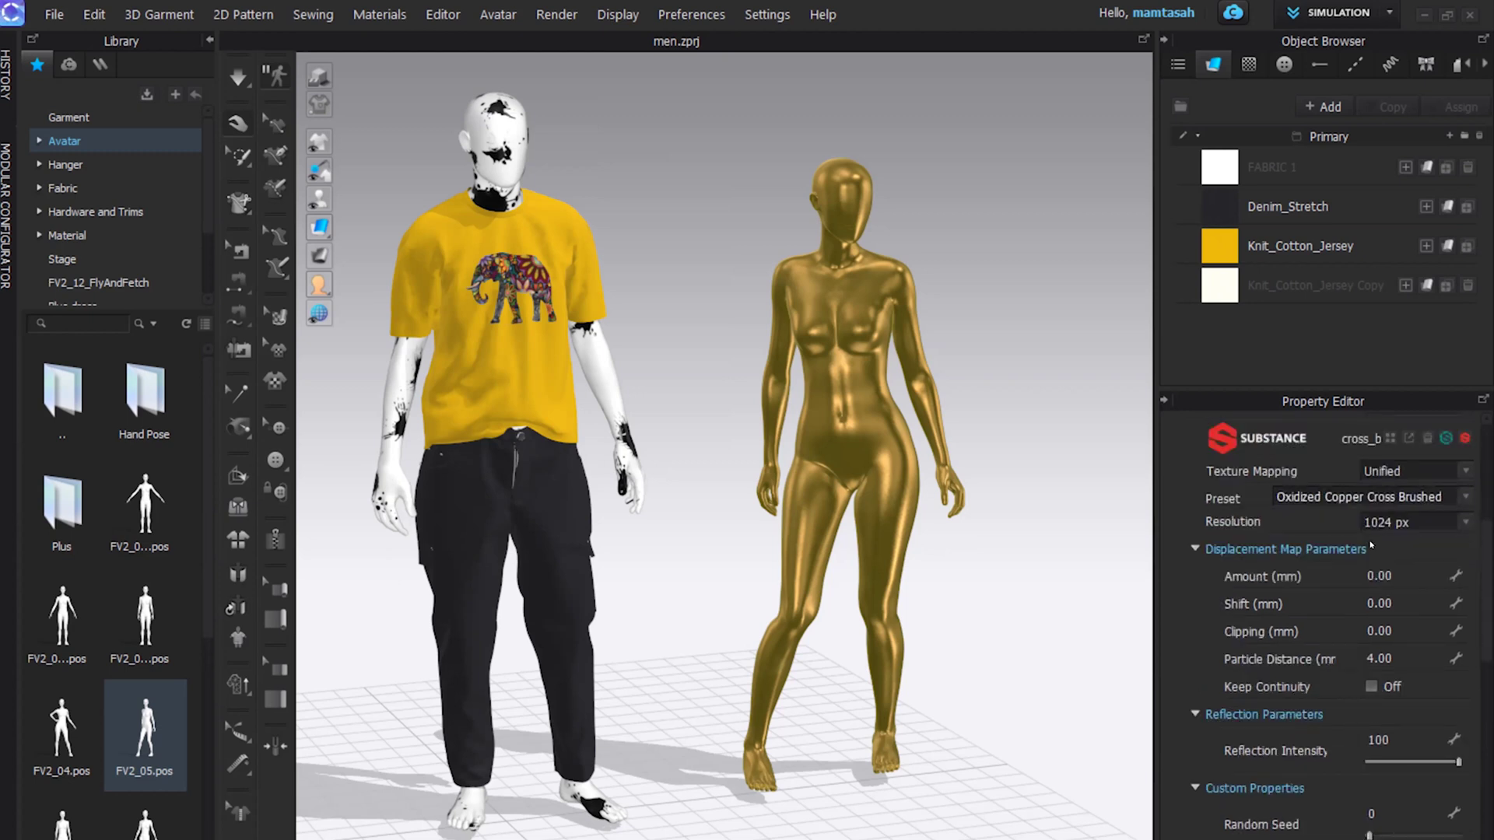
Switch to the Rust Picked Copper Cross Brushed preset, keeping resolution at 1024 px.
{"action": "left_click", "coordinate": [1465, 497]}
{"action": "left_click", "coordinate": [1362, 555]}
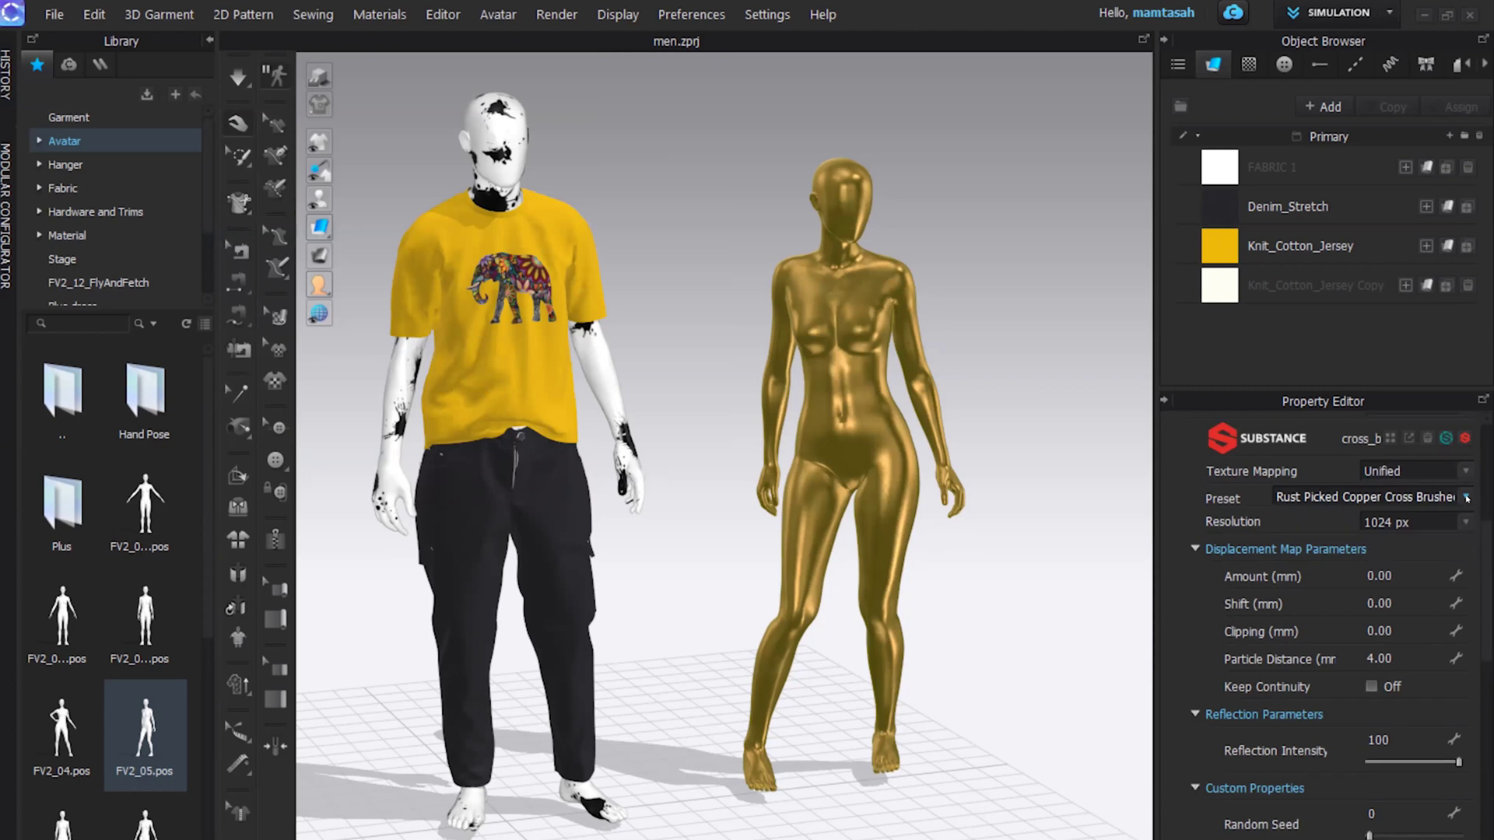
{"action": "scroll", "coordinate": [1306, 569], "scroll_direction": "down", "scroll_amount": 1}
{"action": "left_click", "coordinate": [1466, 462]}
{"action": "left_click", "coordinate": [1369, 554]}
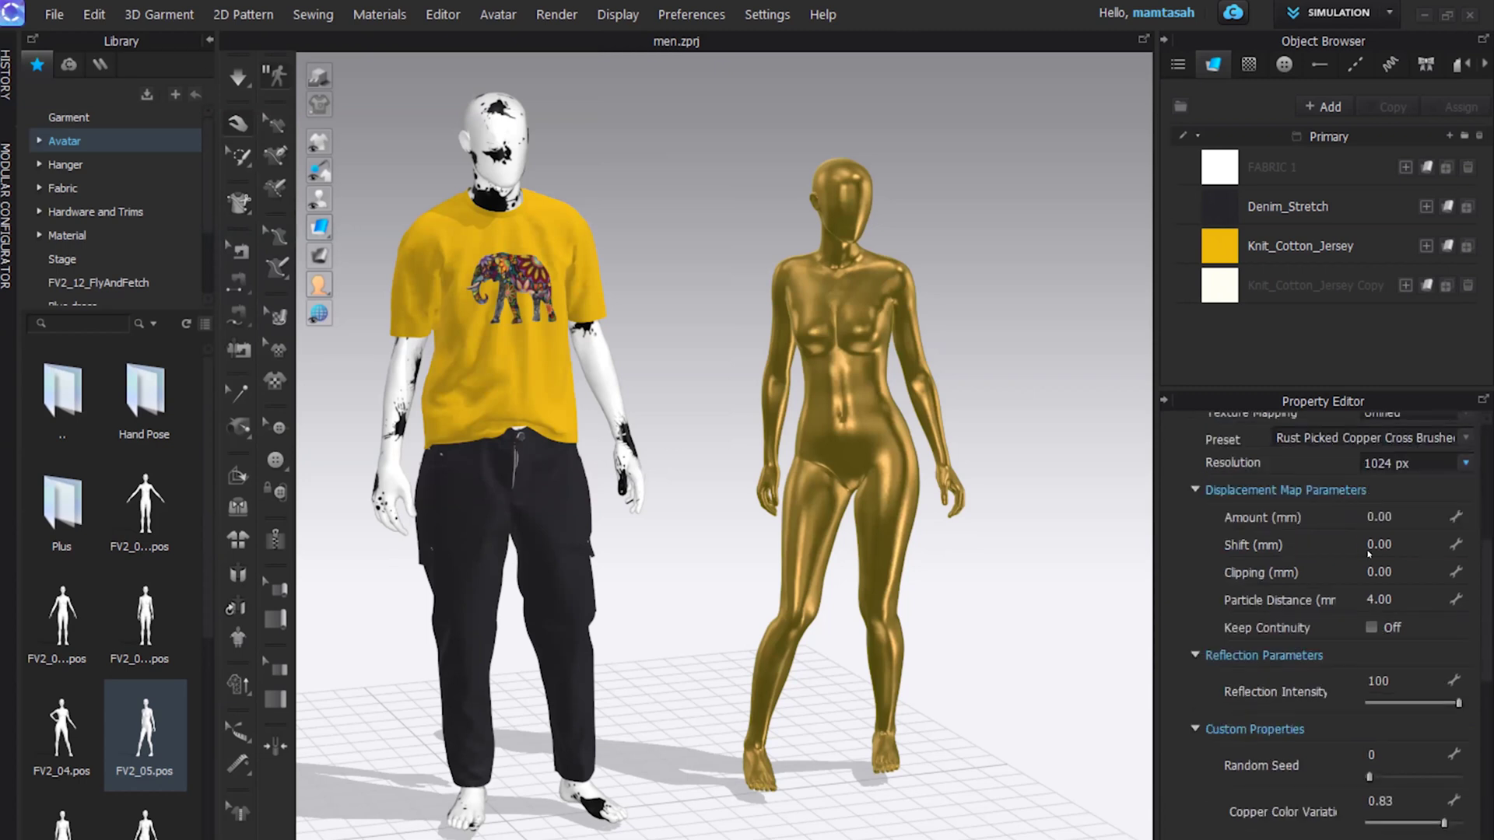
{"action": "scroll", "coordinate": [1325, 619], "scroll_direction": "down", "scroll_amount": 4}
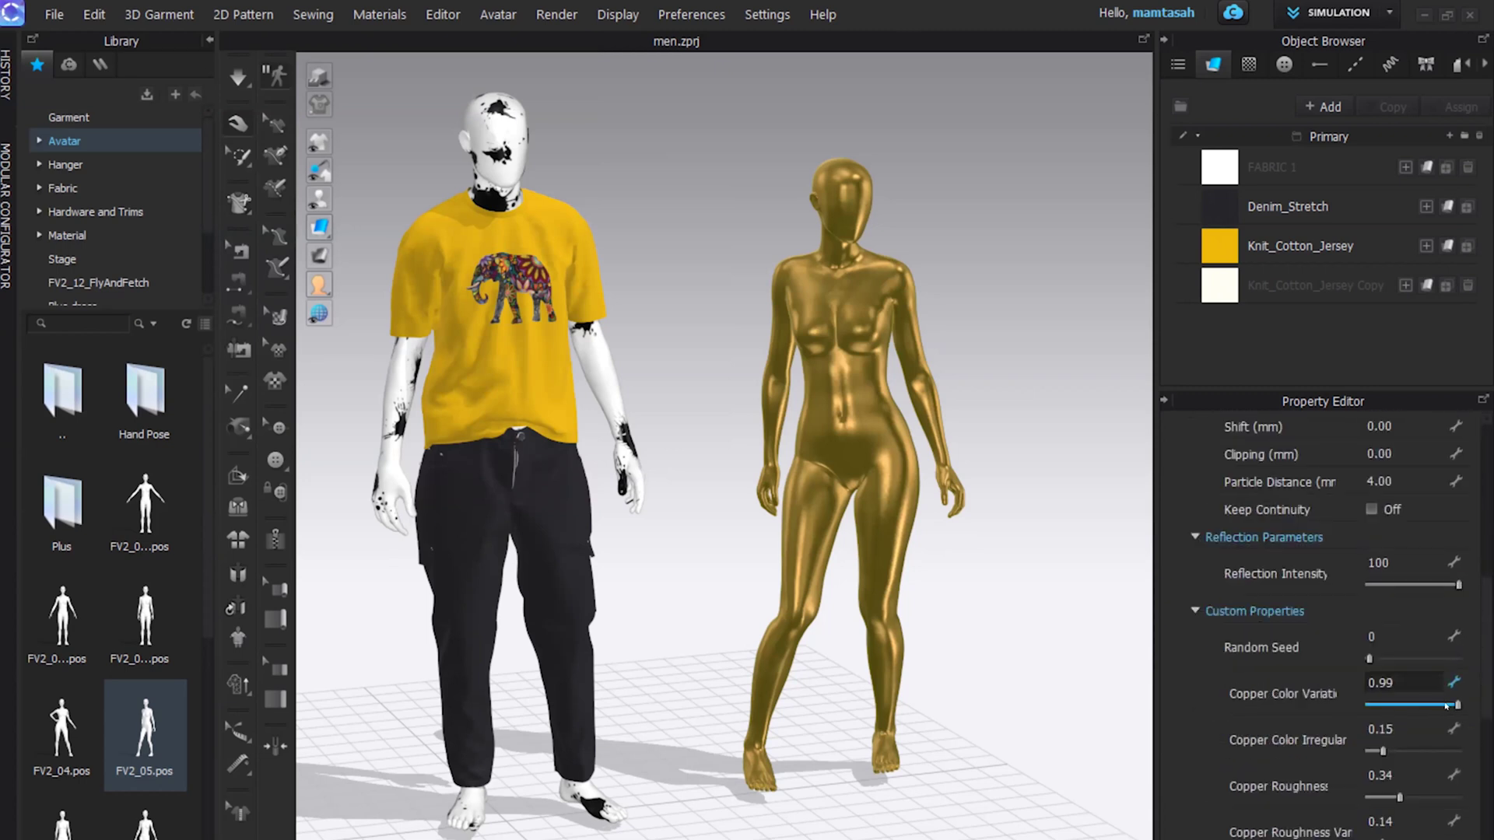
{"action": "left_click_drag", "start_coordinate": [1443, 705], "coordinate": [1407, 706]}
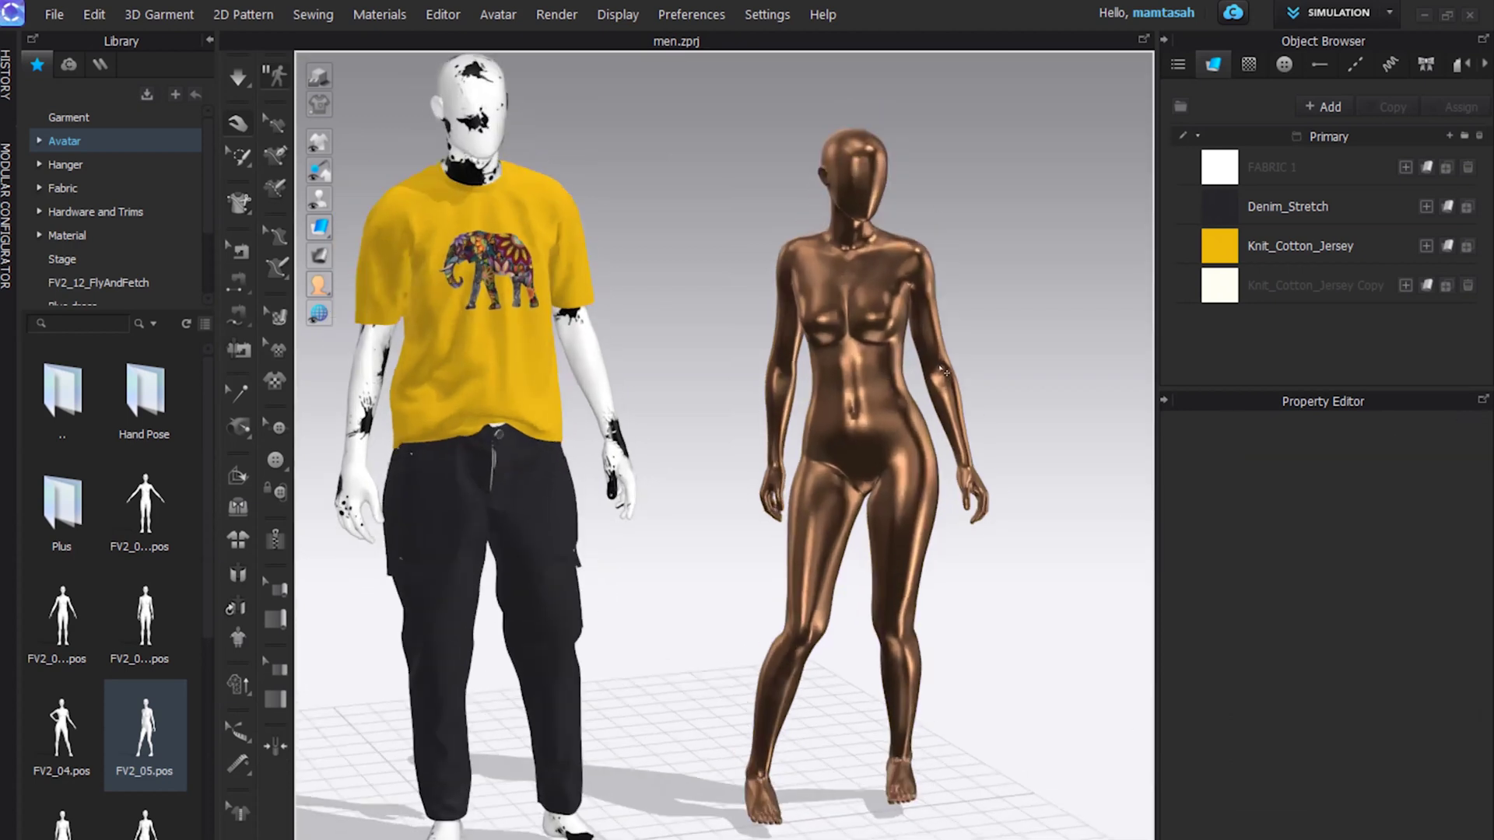
Set all male avatar surfaces to a Substance material and load steel_polished.
{"action": "right_click", "coordinate": [544, 144]}
{"action": "left_click", "coordinate": [572, 154]}
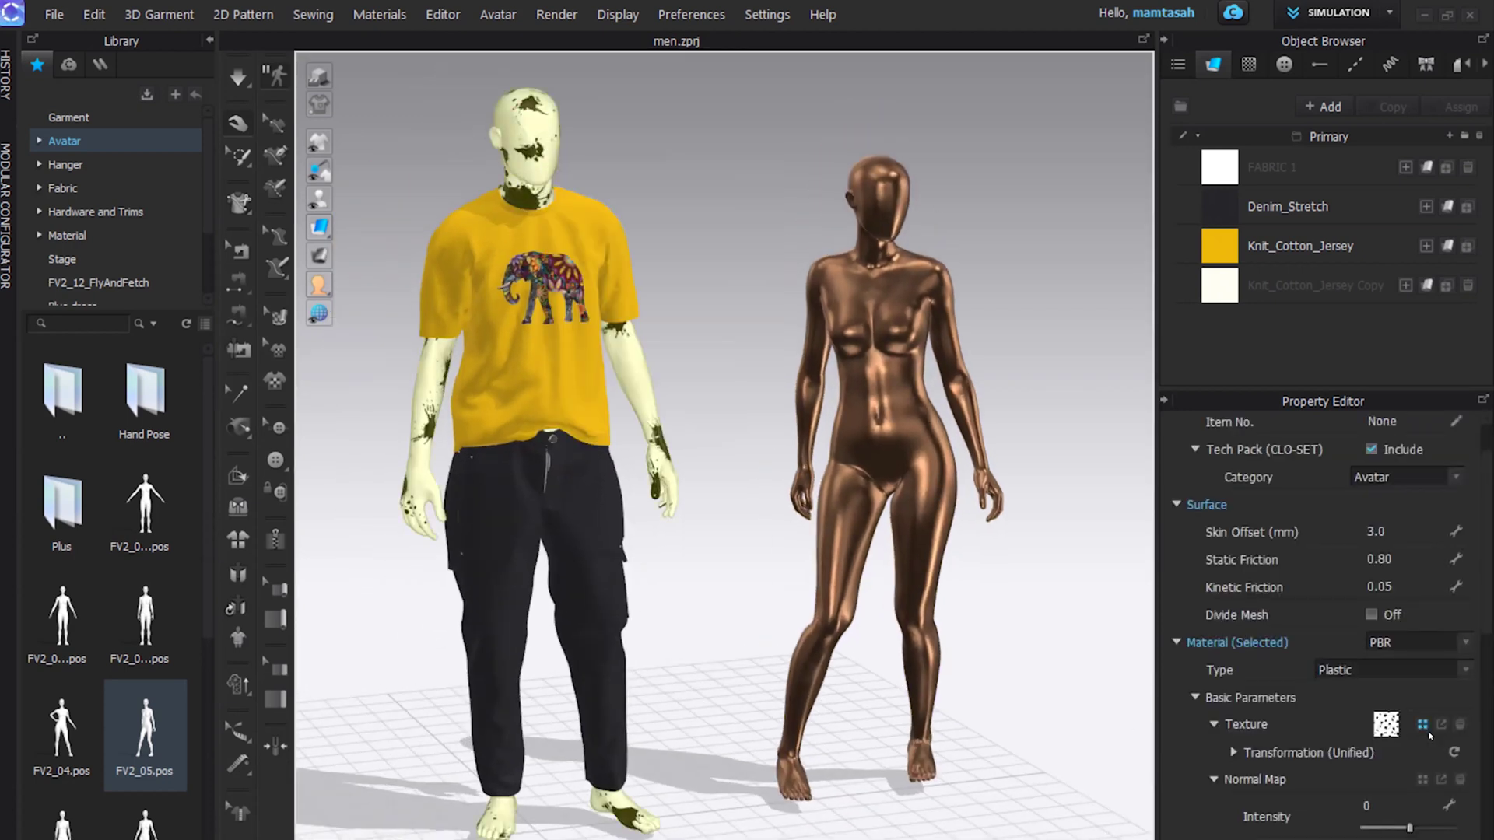
{"action": "left_click", "coordinate": [1417, 673]}
{"action": "left_click", "coordinate": [1420, 733]}
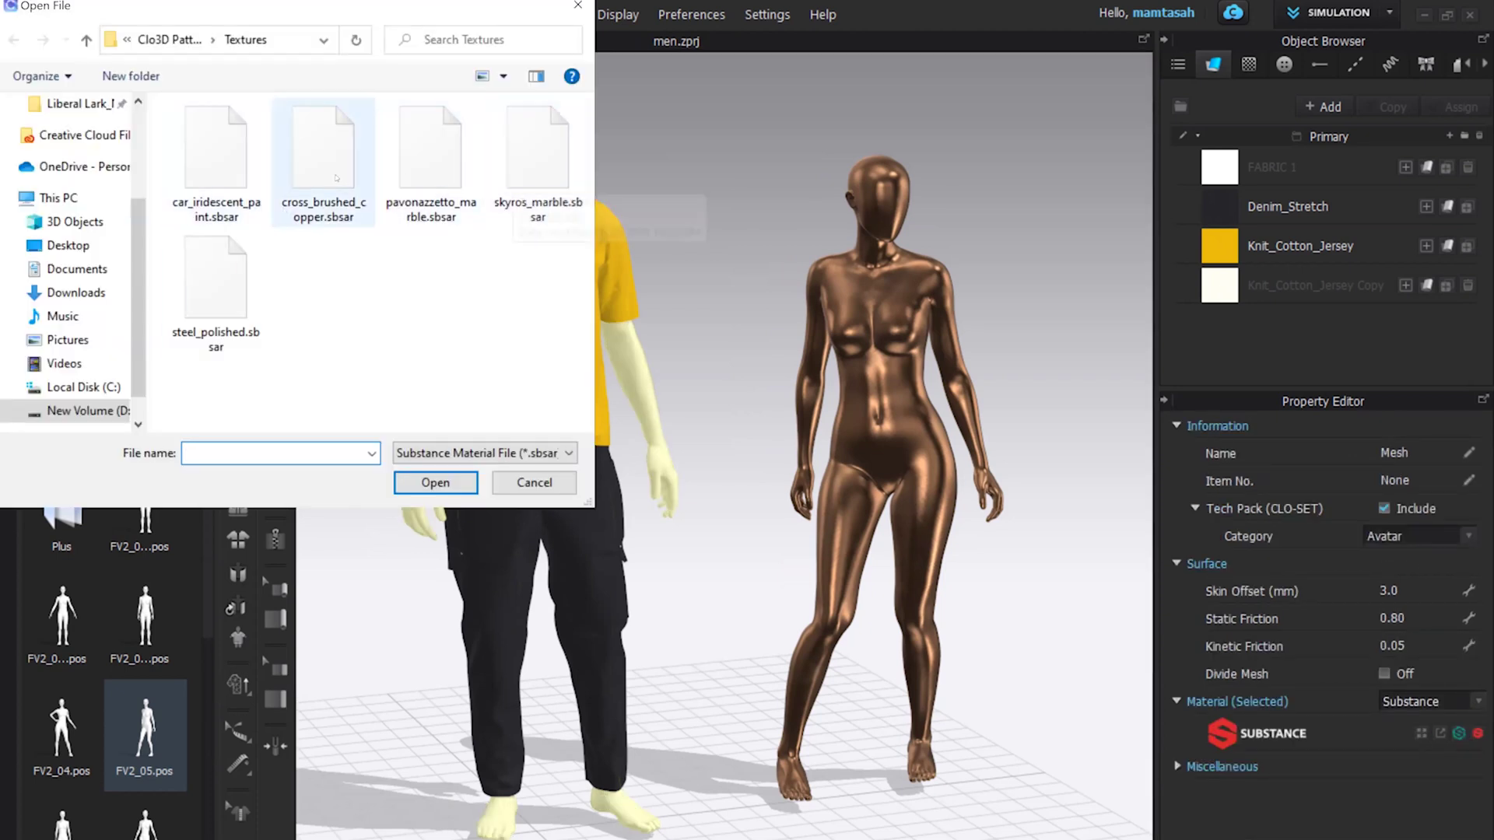
{"action": "double_click", "coordinate": [217, 292]}
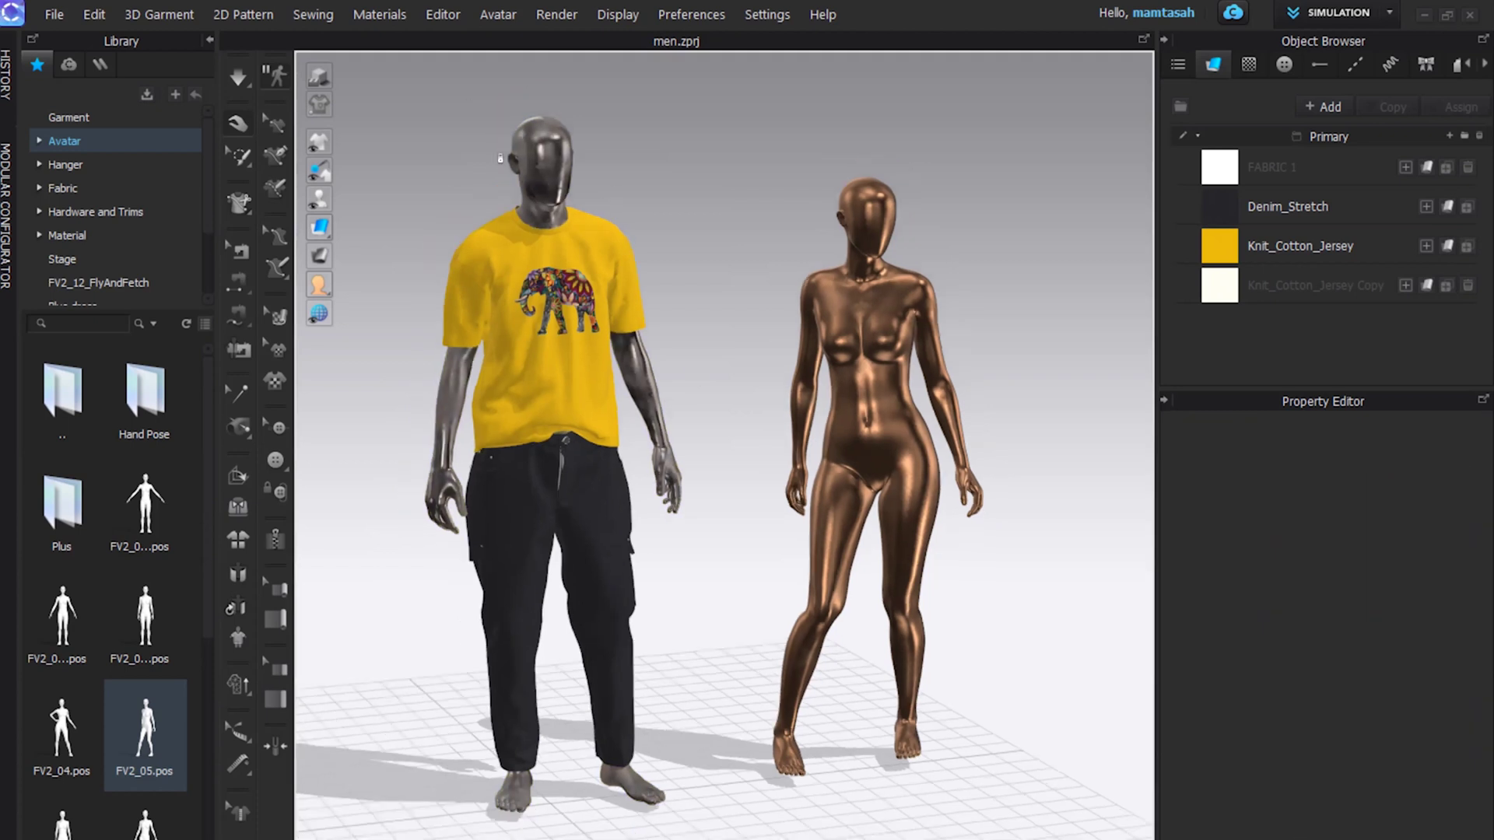
Try skyros_marble on the avatar's arms, then apply car_iridescent_paint to them.
{"action": "left_click", "coordinate": [1409, 735]}
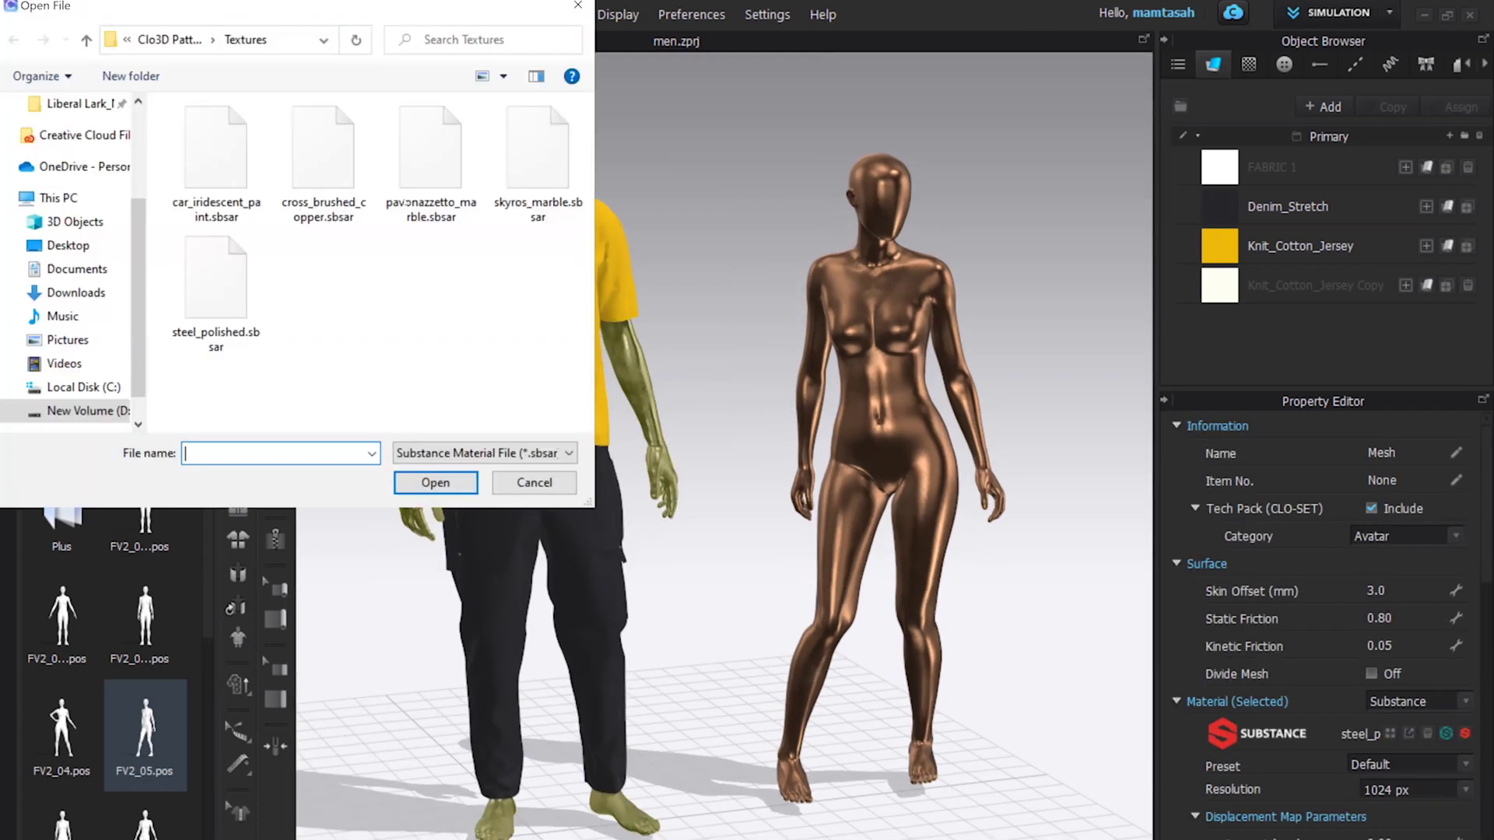
{"action": "left_click", "coordinate": [533, 150]}
{"action": "double_click", "coordinate": [534, 150]}
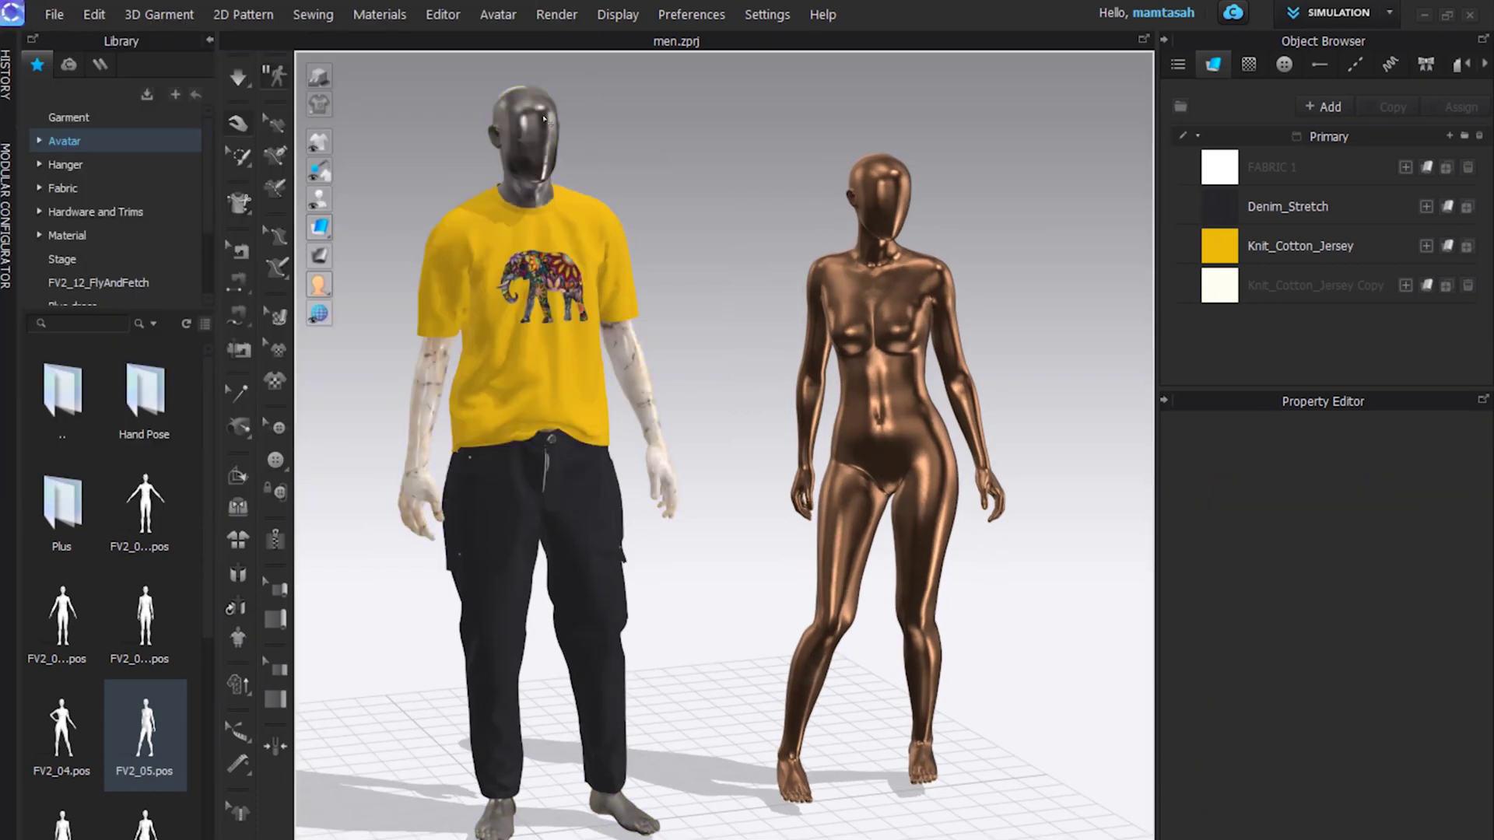
{"action": "right_click", "coordinate": [544, 118]}
{"action": "left_click", "coordinate": [1390, 735]}
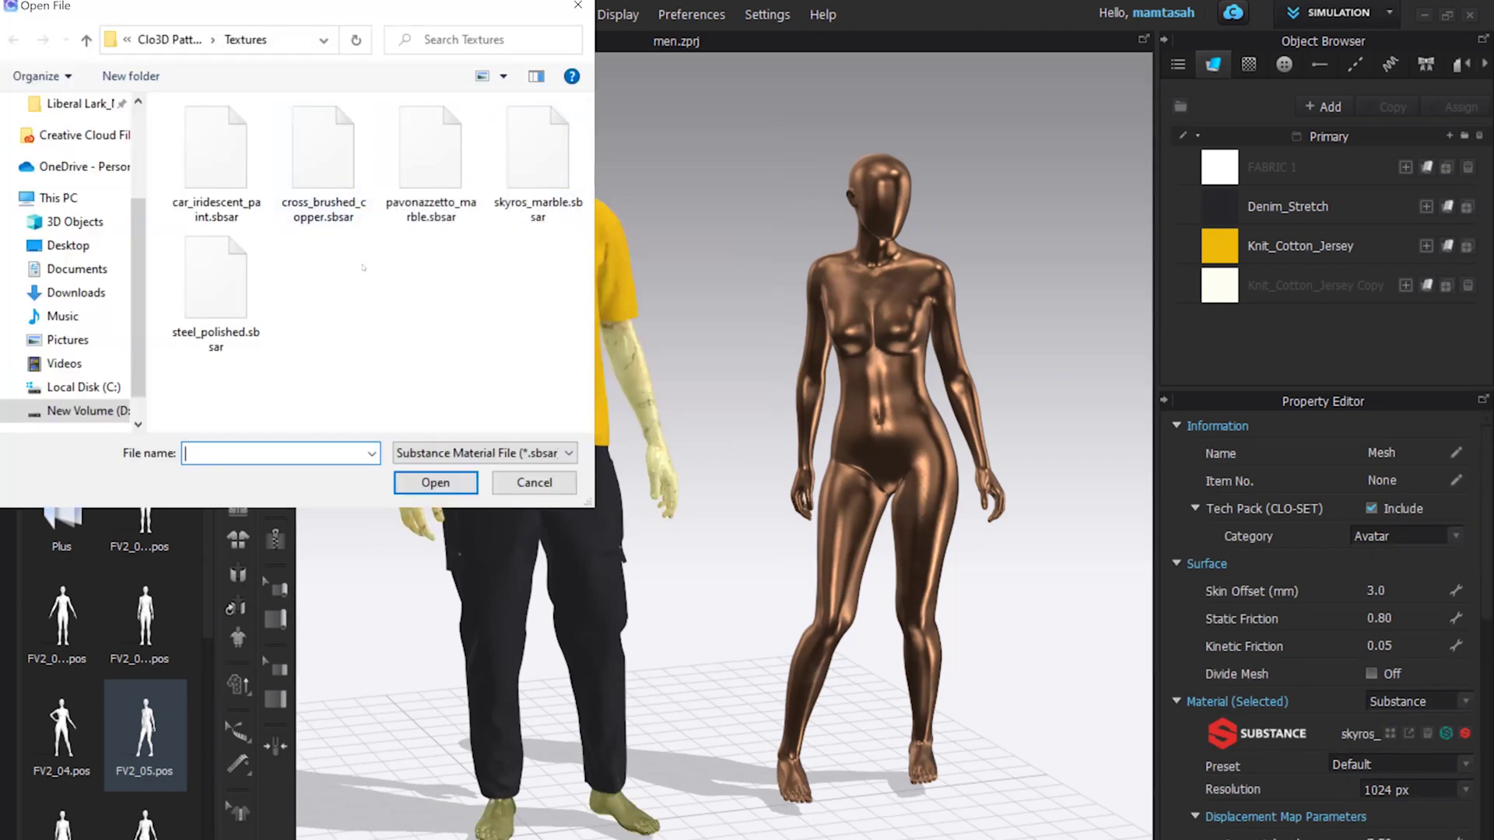
{"action": "left_click", "coordinate": [324, 151]}
{"action": "left_click", "coordinate": [216, 152]}
{"action": "left_click", "coordinate": [435, 482]}
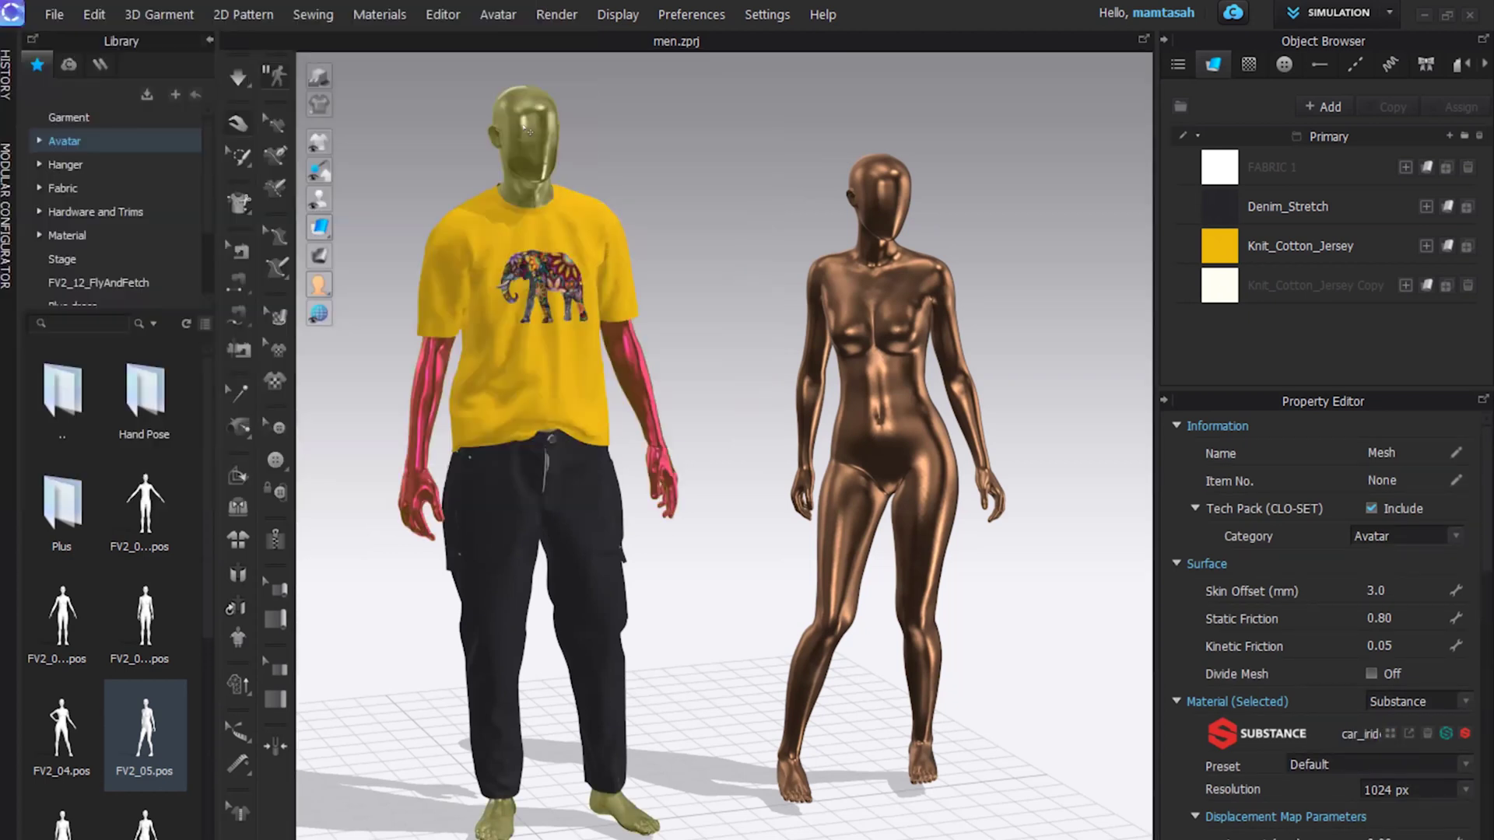
Select the avatar's head and load the car_iridescent_paint material.
{"action": "right_click", "coordinate": [521, 122]}
{"action": "left_click", "coordinate": [697, 257]}
{"action": "left_click", "coordinate": [1390, 734]}
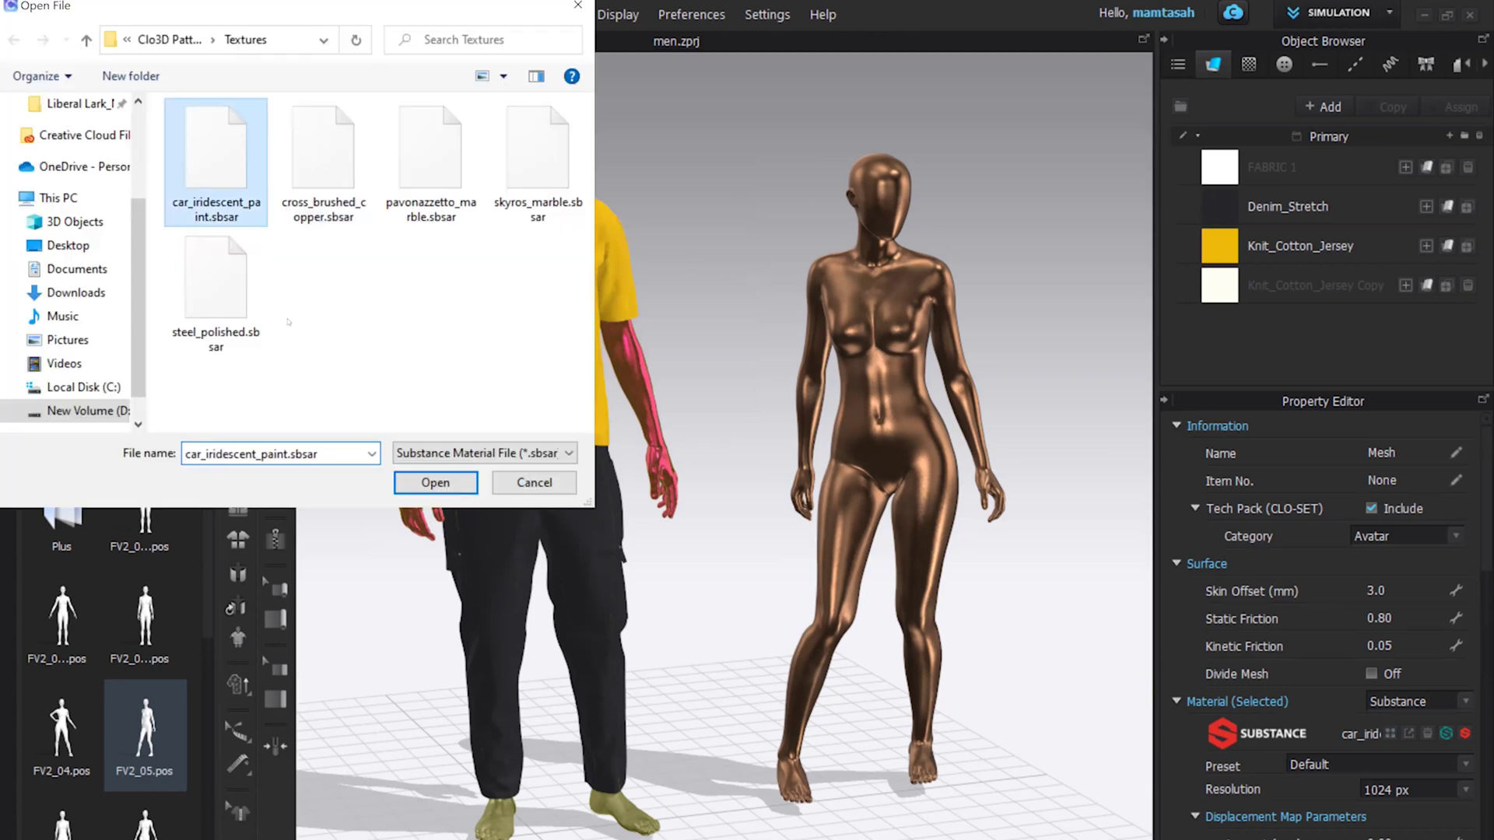
{"action": "left_click", "coordinate": [438, 484]}
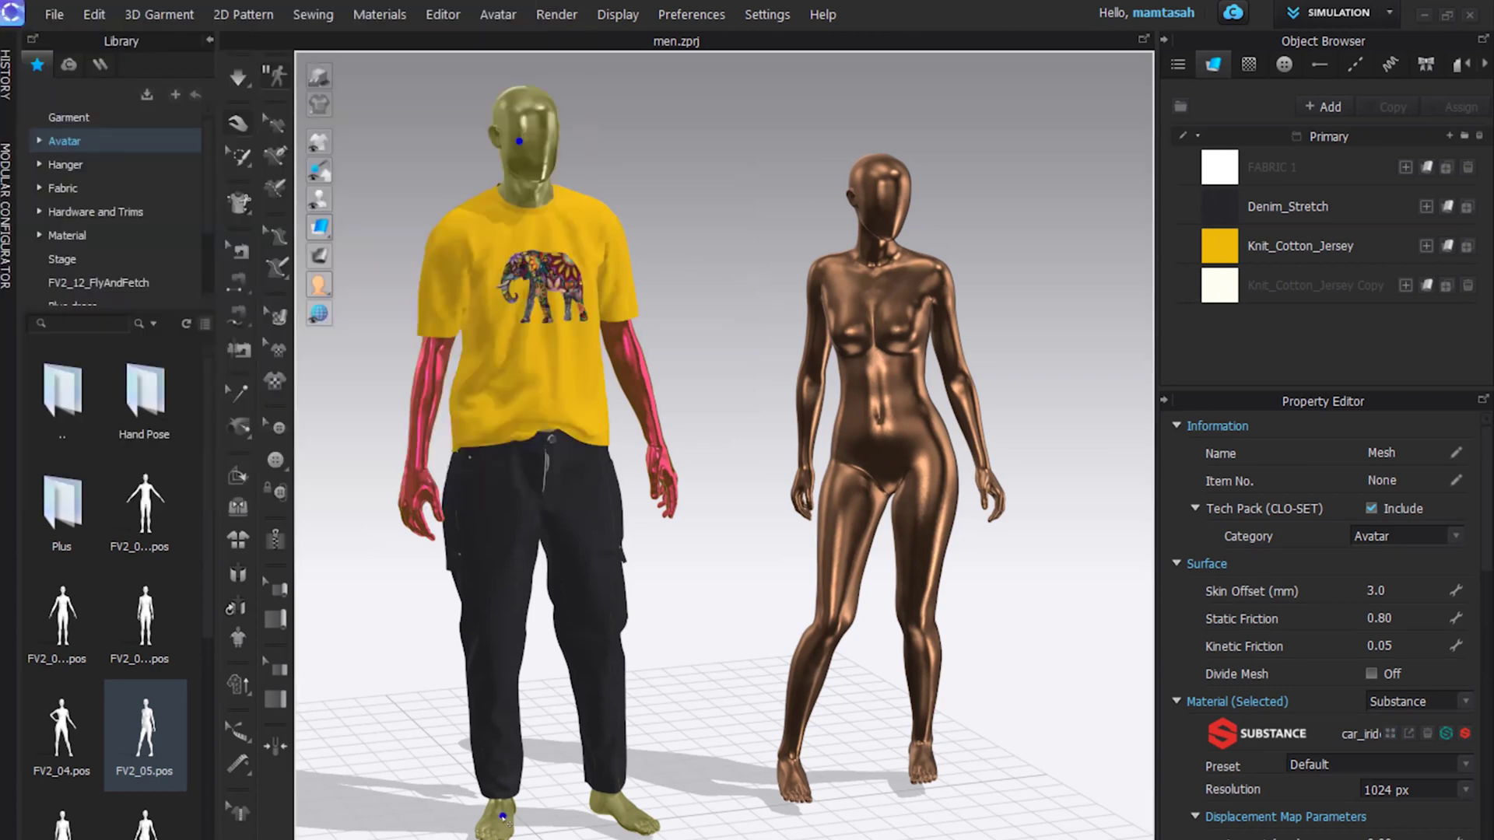
{"action": "left_click", "coordinate": [1390, 734]}
{"action": "left_click", "coordinate": [221, 158]}
{"action": "left_click", "coordinate": [438, 483]}
Apply car_iridescent_paint.sbsar to the male avatar's head.
{"action": "left_click", "coordinate": [538, 177]}
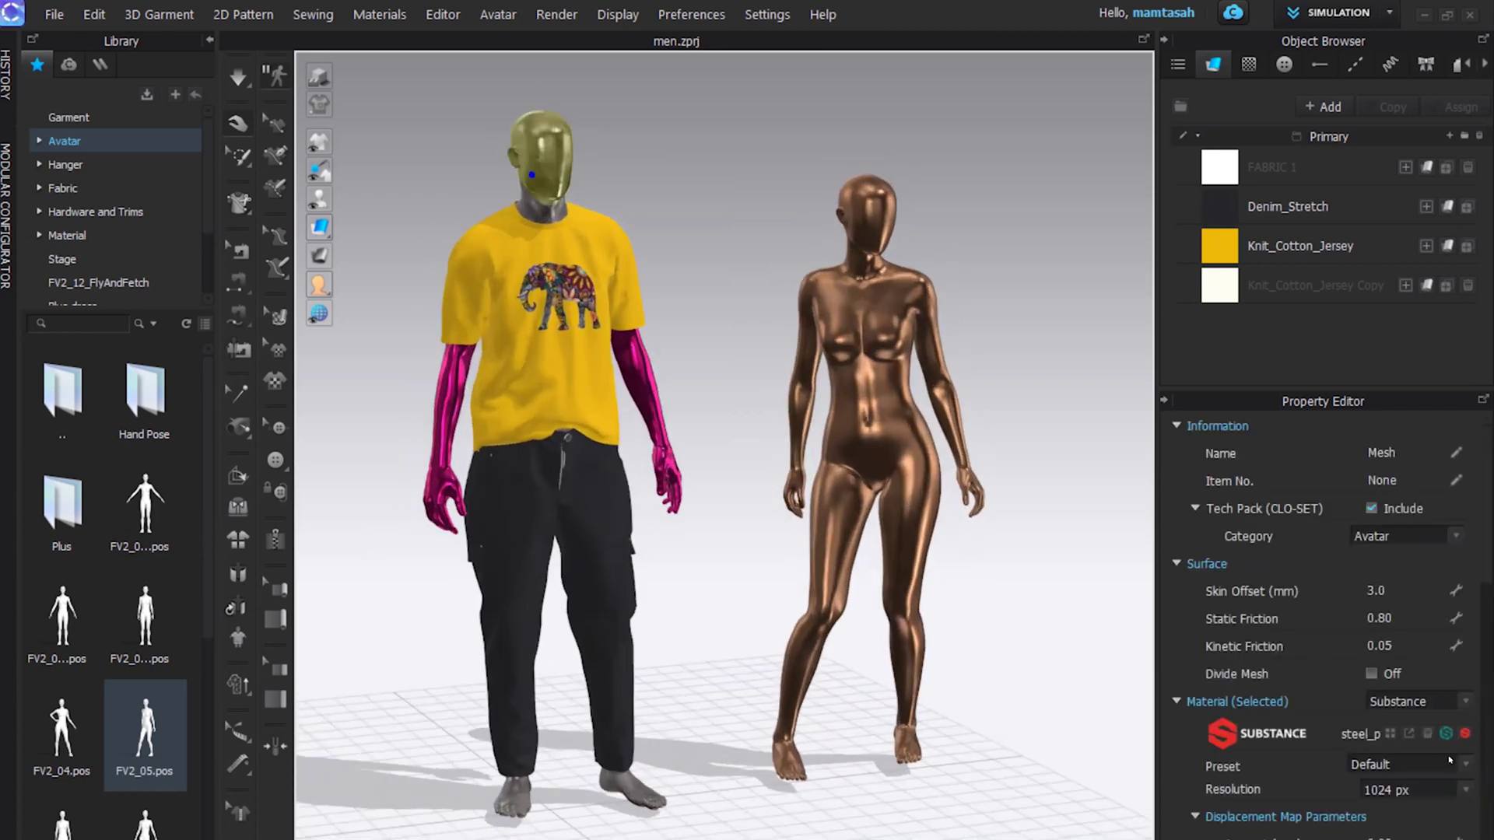
{"action": "left_click", "coordinate": [1389, 735]}
{"action": "left_click", "coordinate": [222, 158]}
{"action": "left_click", "coordinate": [435, 480]}
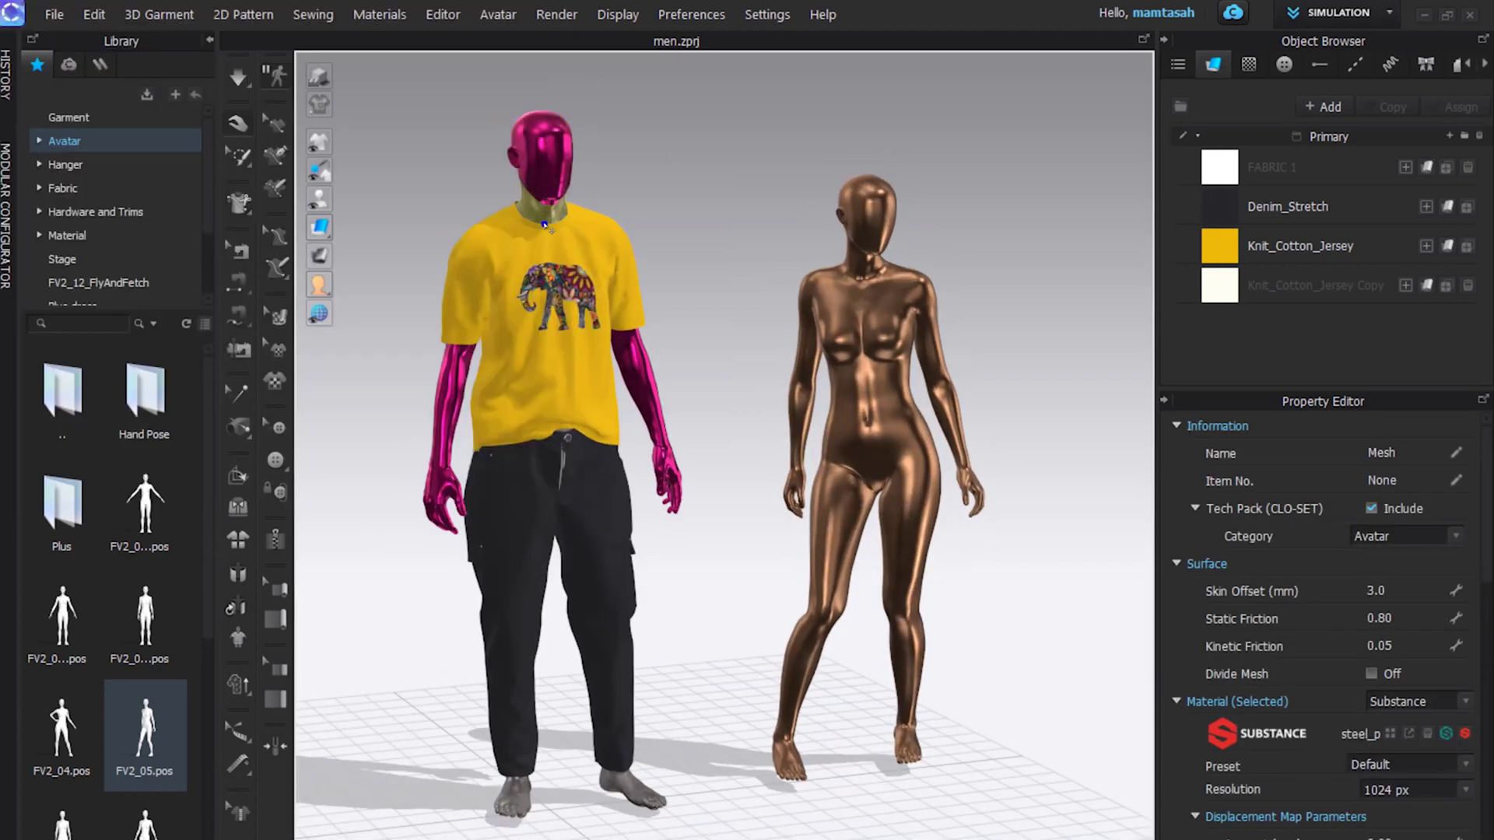
Apply the iridescent paint file to the avatar's feet.
{"action": "left_click", "coordinate": [1390, 735]}
{"action": "left_click", "coordinate": [221, 155]}
{"action": "left_click", "coordinate": [434, 480]}
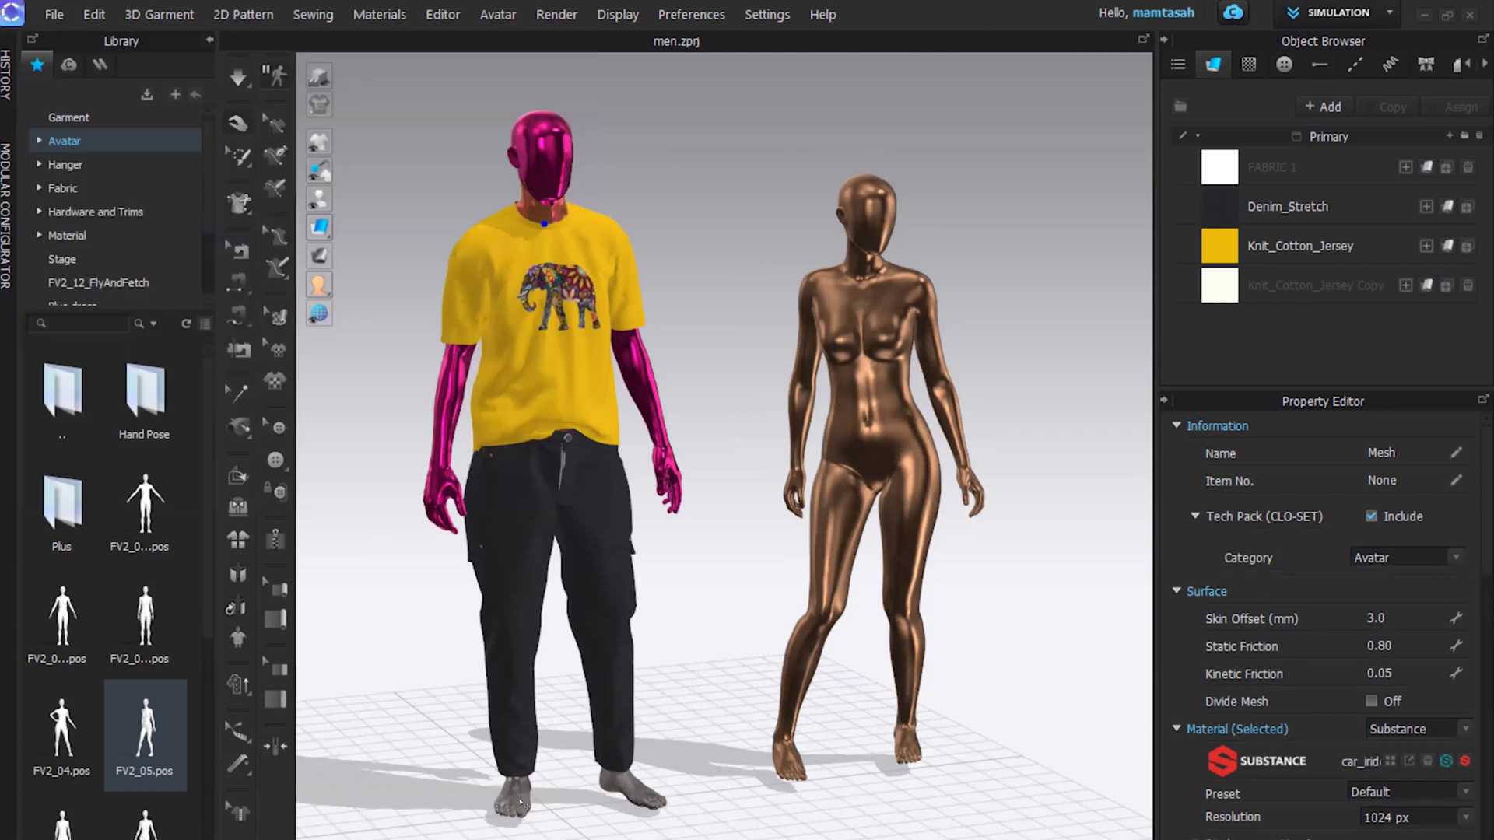
{"action": "left_click", "coordinate": [1389, 734]}
{"action": "left_click", "coordinate": [220, 155]}
{"action": "left_click", "coordinate": [433, 480]}
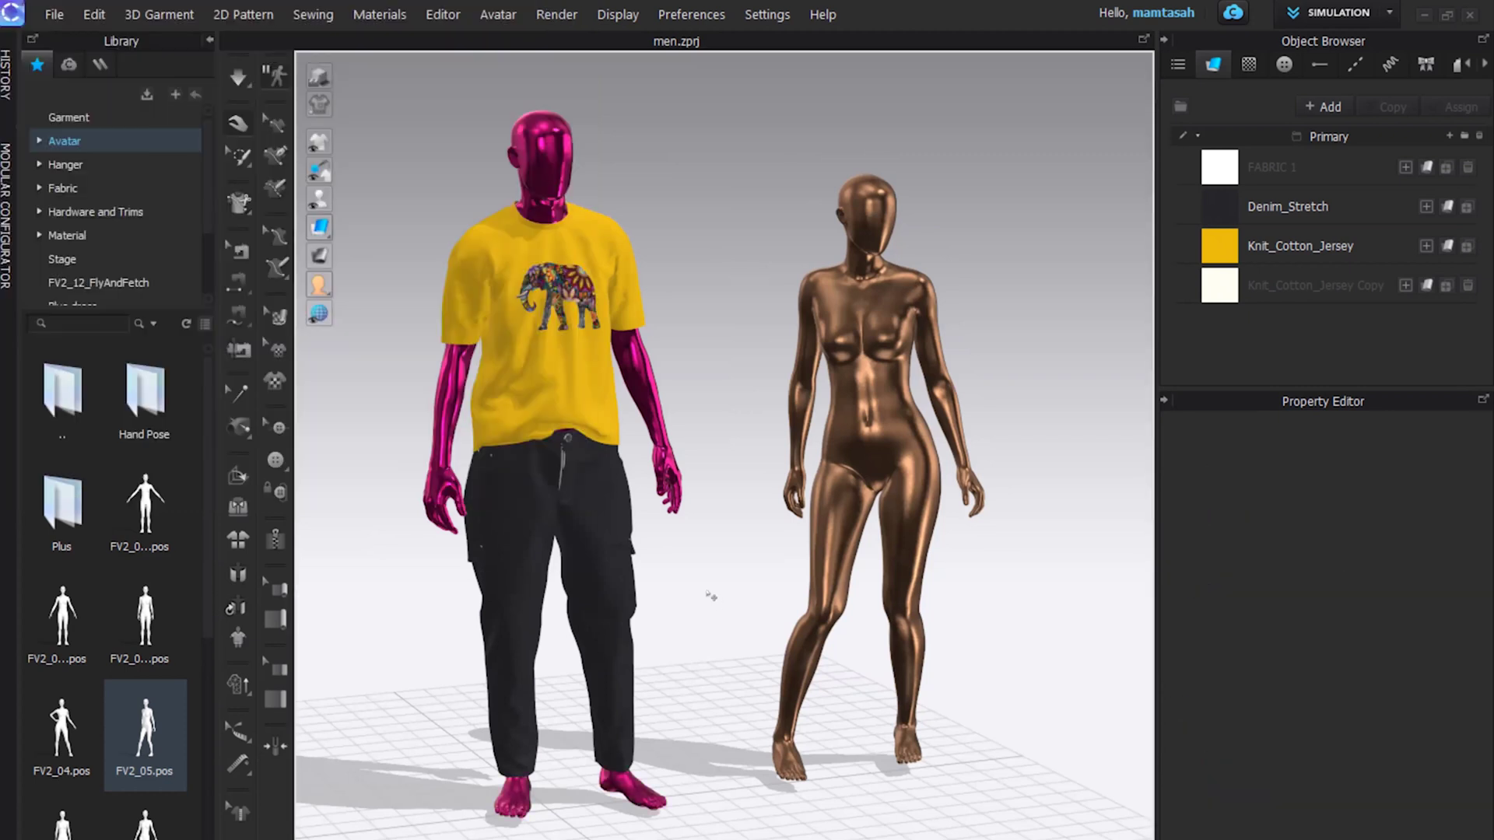
{"action": "scroll", "coordinate": [1319, 583], "scroll_direction": "down", "scroll_amount": 5}
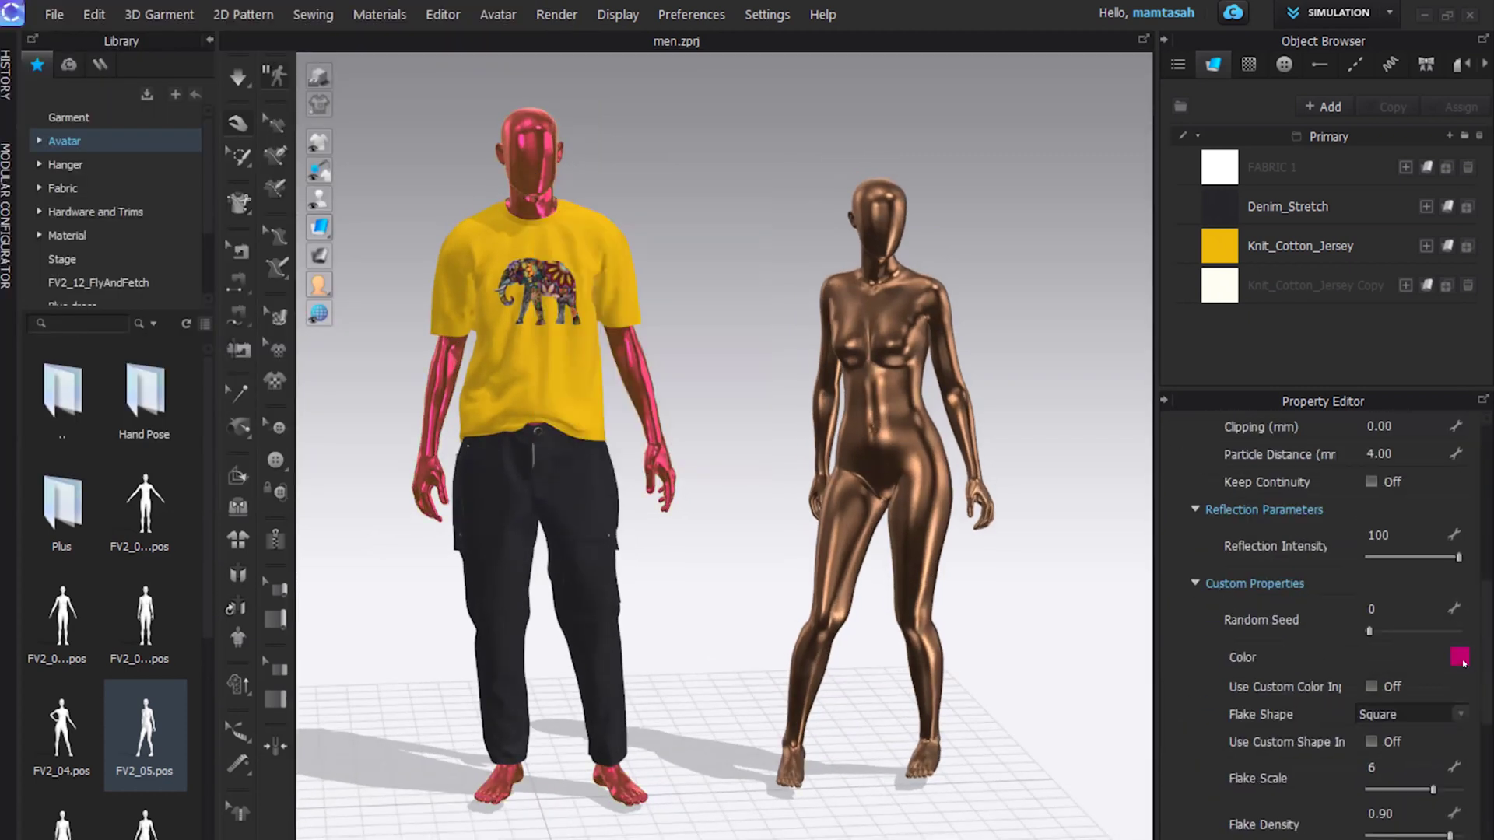
Check the paint Color swatch, keeping the magenta iridescent colour.
{"action": "left_click", "coordinate": [1458, 653]}
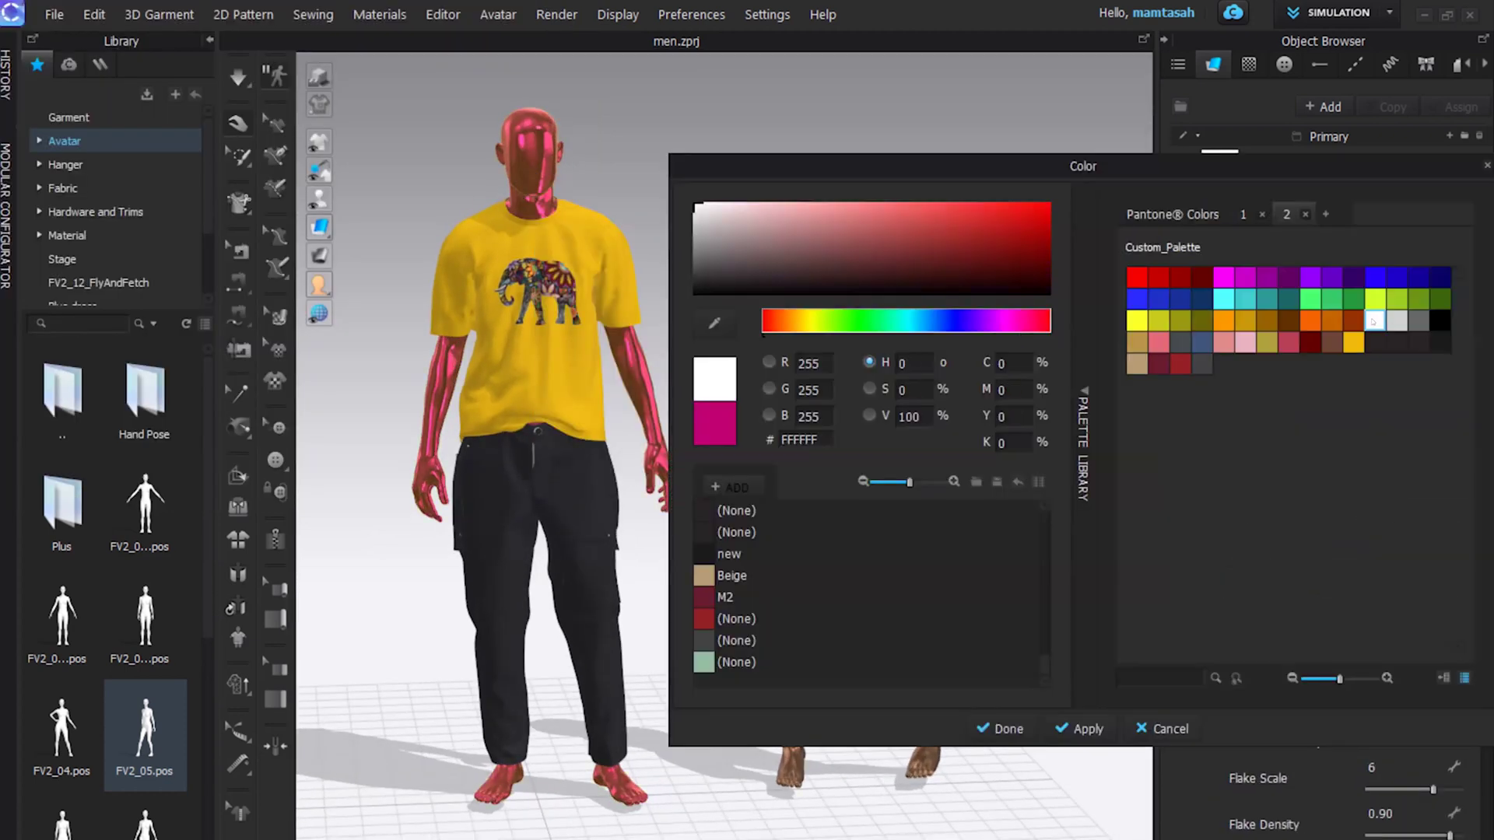
{"action": "left_click", "coordinate": [1164, 729]}
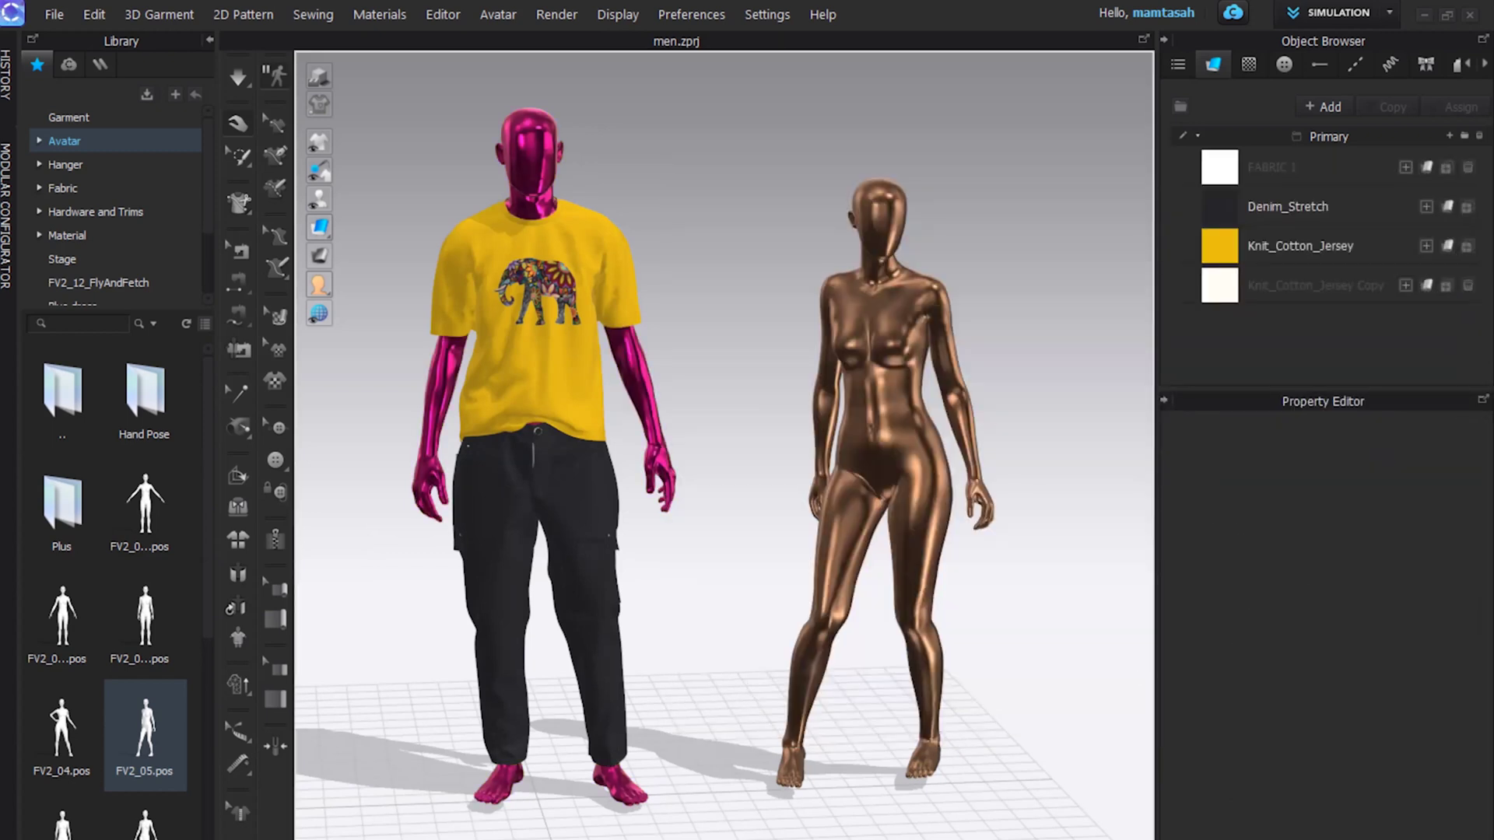
{"action": "left_click", "coordinate": [555, 14]}
Open the render preview and widen it to show both full figures.
{"action": "left_click", "coordinate": [560, 40]}
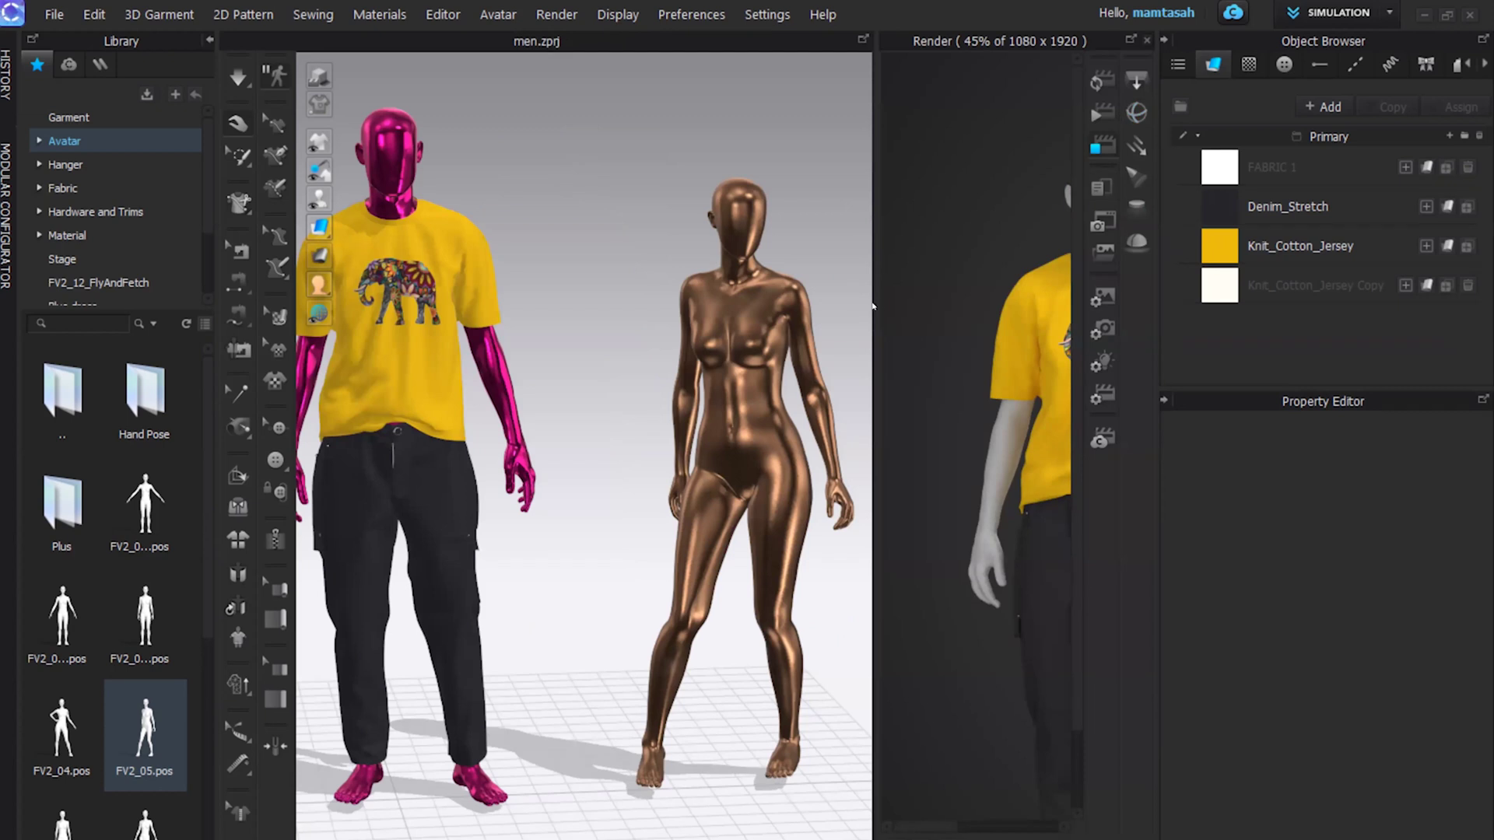
{"action": "left_click_drag", "start_coordinate": [873, 307], "coordinate": [659, 307]}
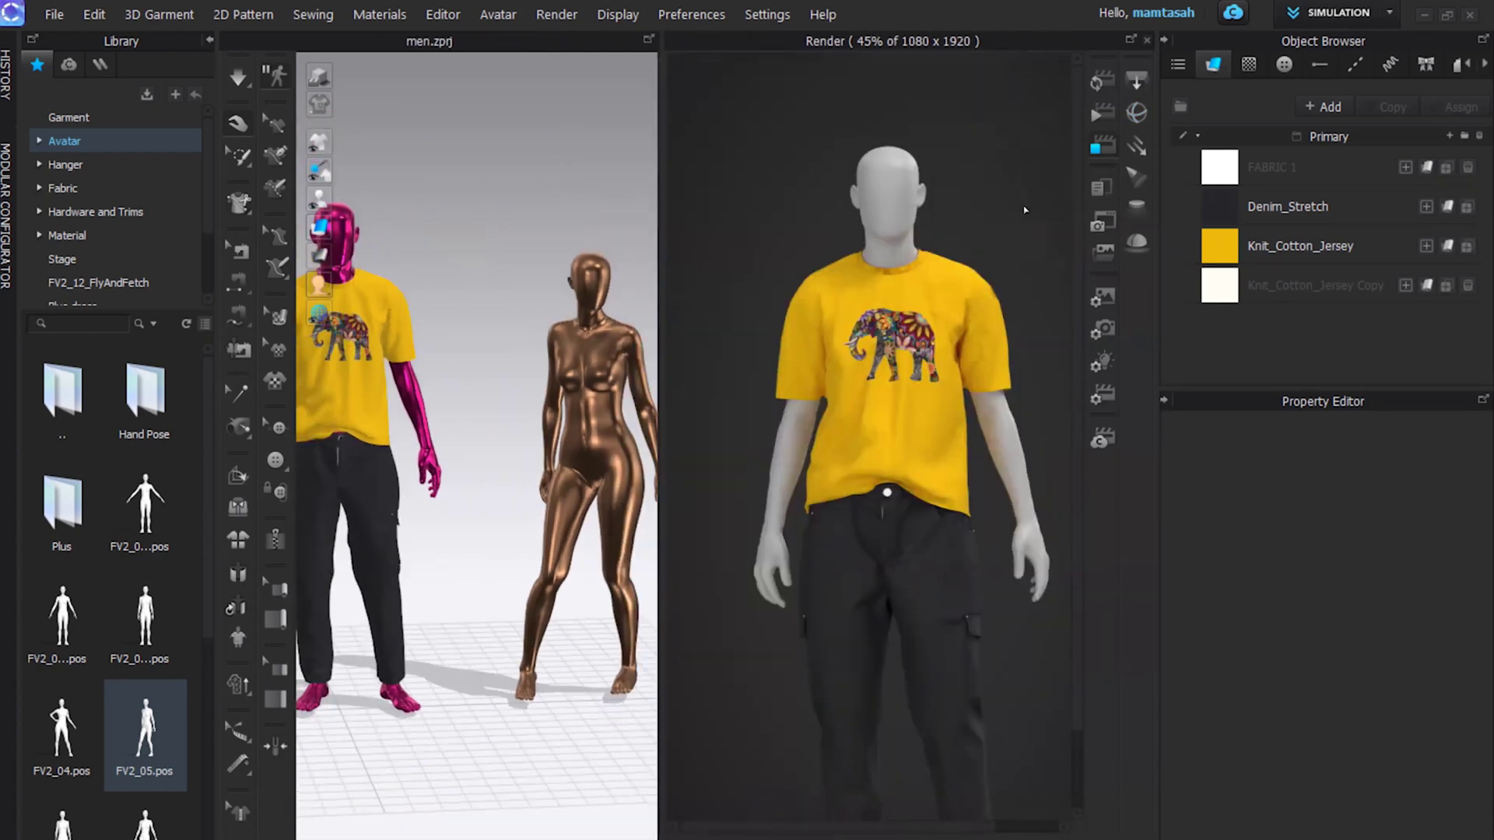